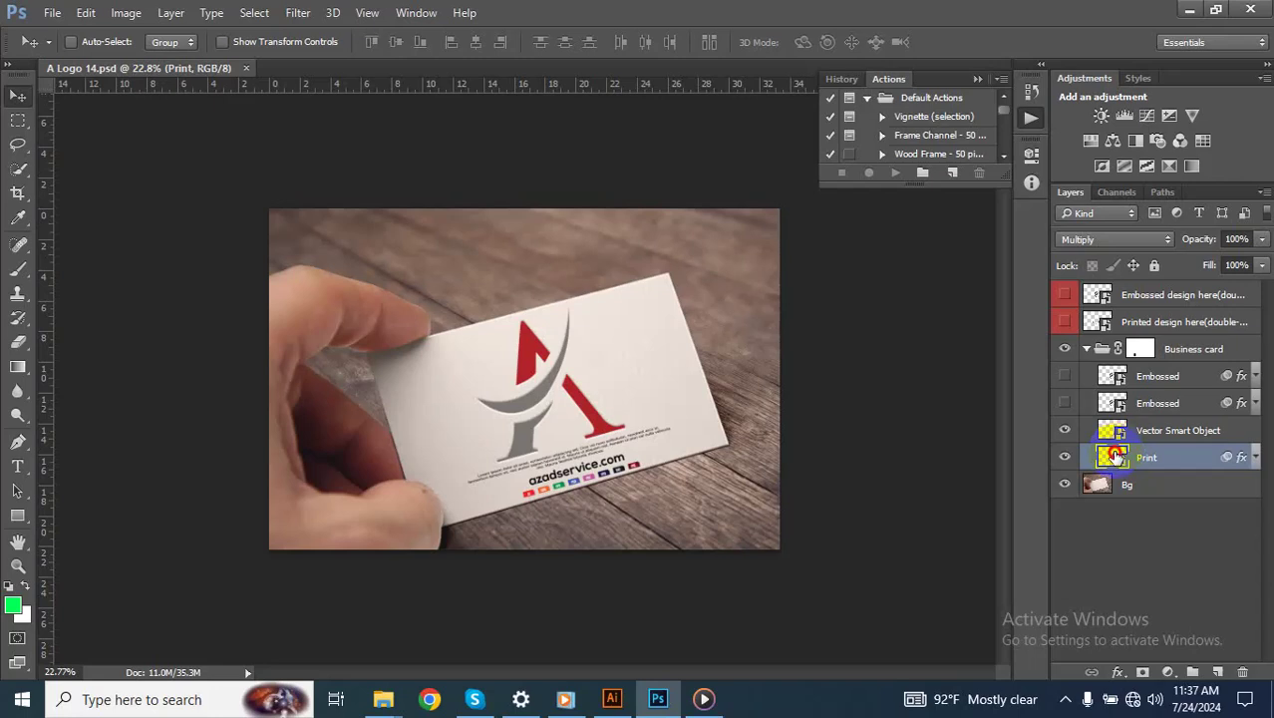
Paste the red A logo into the Print smart object as a smart object and enlarge it
double_click(1113, 455)
key("ctrl+v")
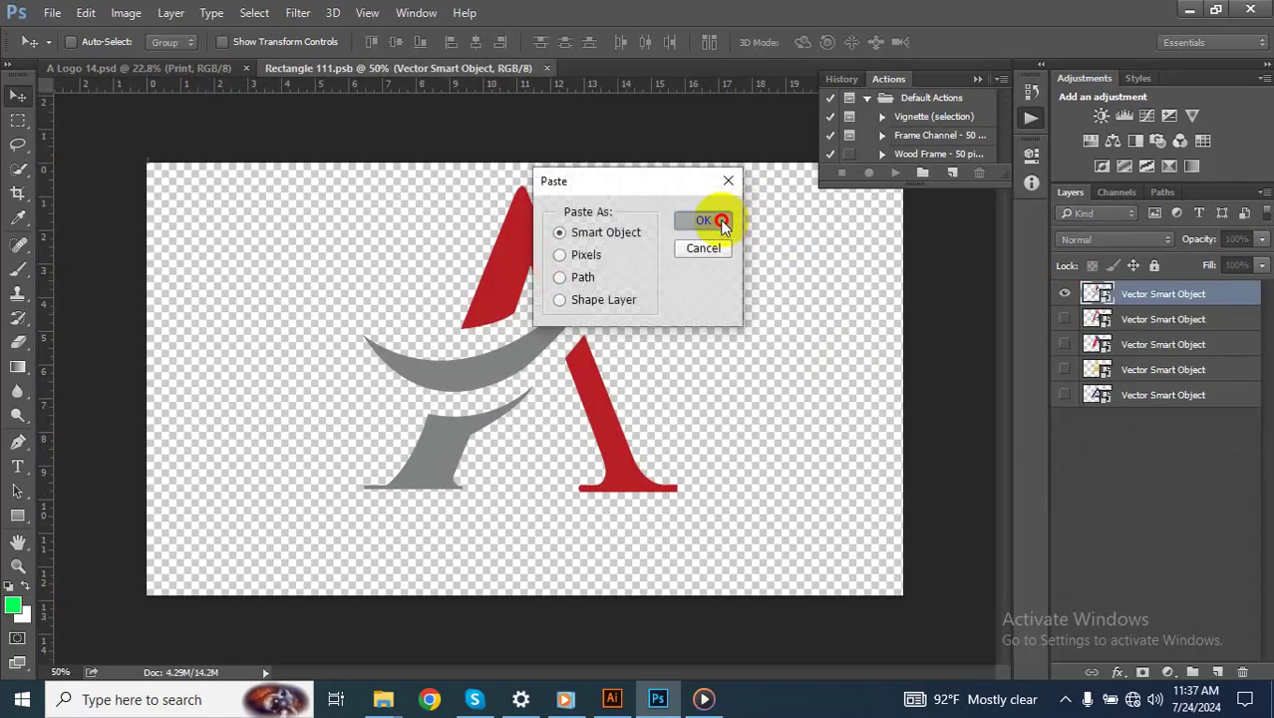
left_click(717, 215)
mouse_move(548, 404)
left_mouse_down()
mouse_move(645, 516)
mouse_move(637, 444)
left_mouse_up()
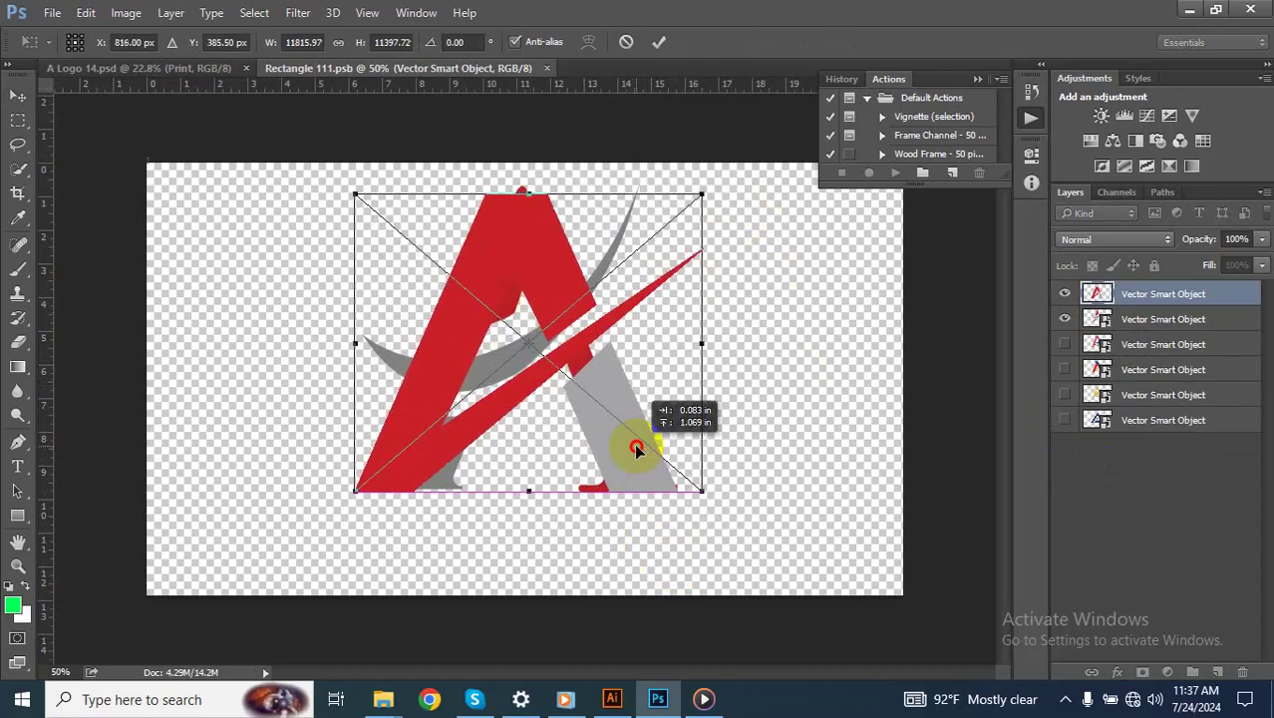
key("Return")
Delete the old grey swoosh logo layers and close the smart object to update the card
left_click(1065, 319)
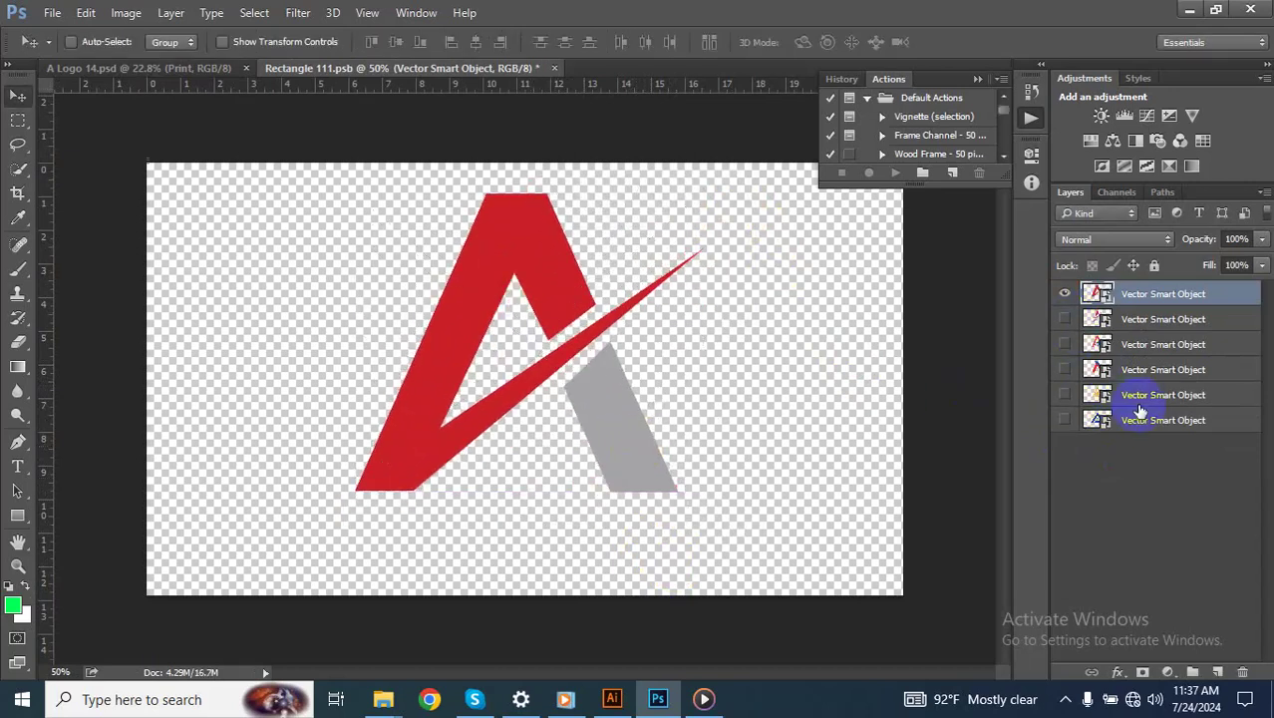
left_click(1144, 399)
left_click(1151, 420, "ctrl")
left_click(1156, 369, "ctrl")
left_click(1156, 344, "ctrl")
left_click(1156, 318, "ctrl")
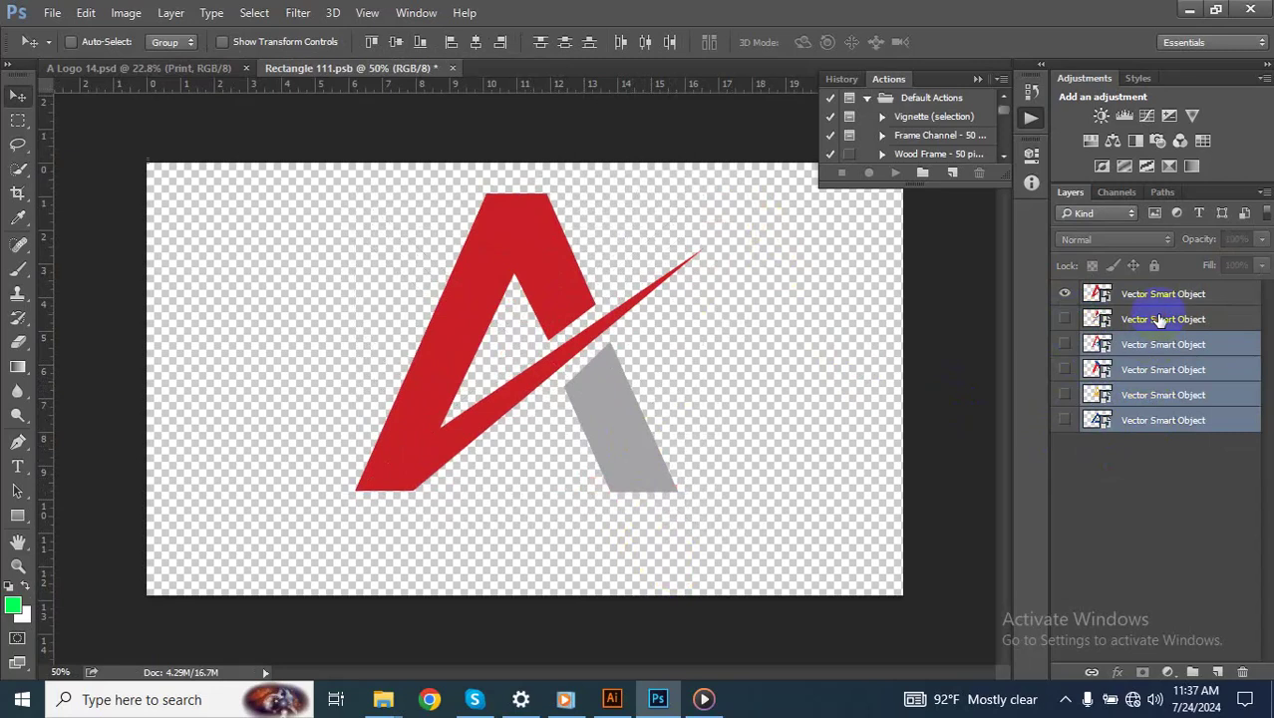
mouse_move(1166, 395)
left_mouse_down()
mouse_move(1254, 623)
mouse_move(1242, 672)
left_mouse_up()
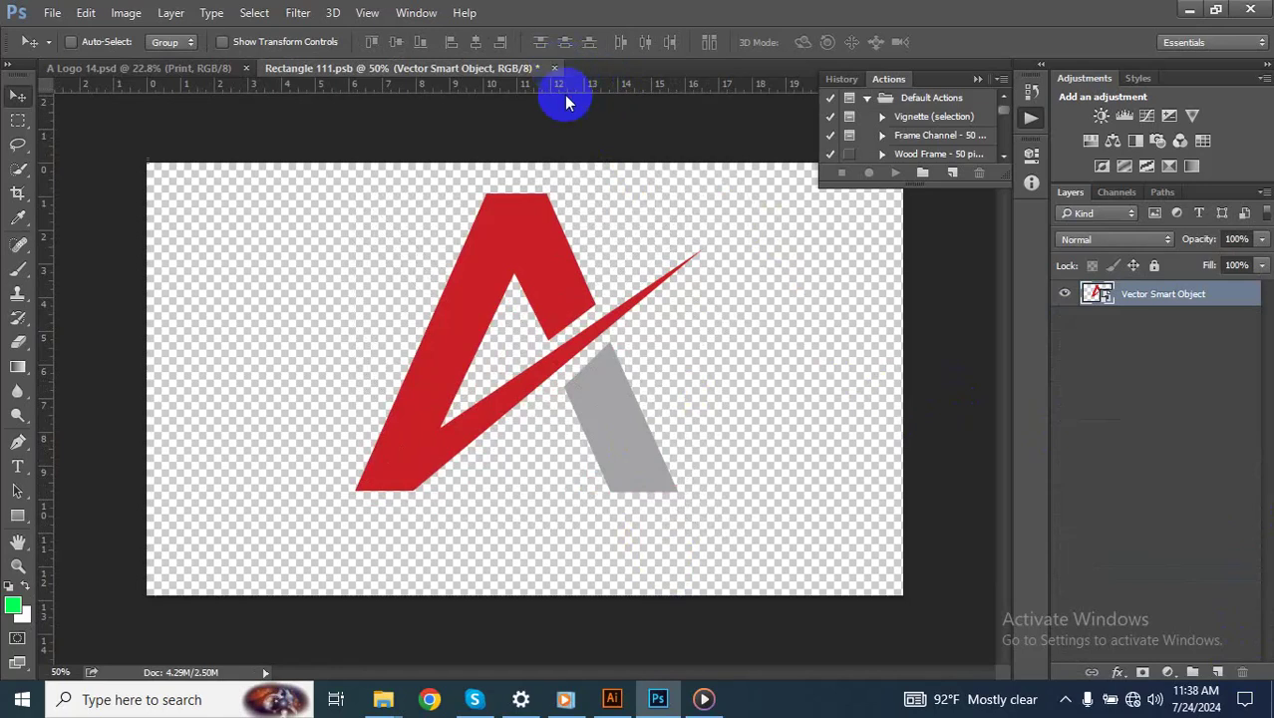
left_click(555, 278)
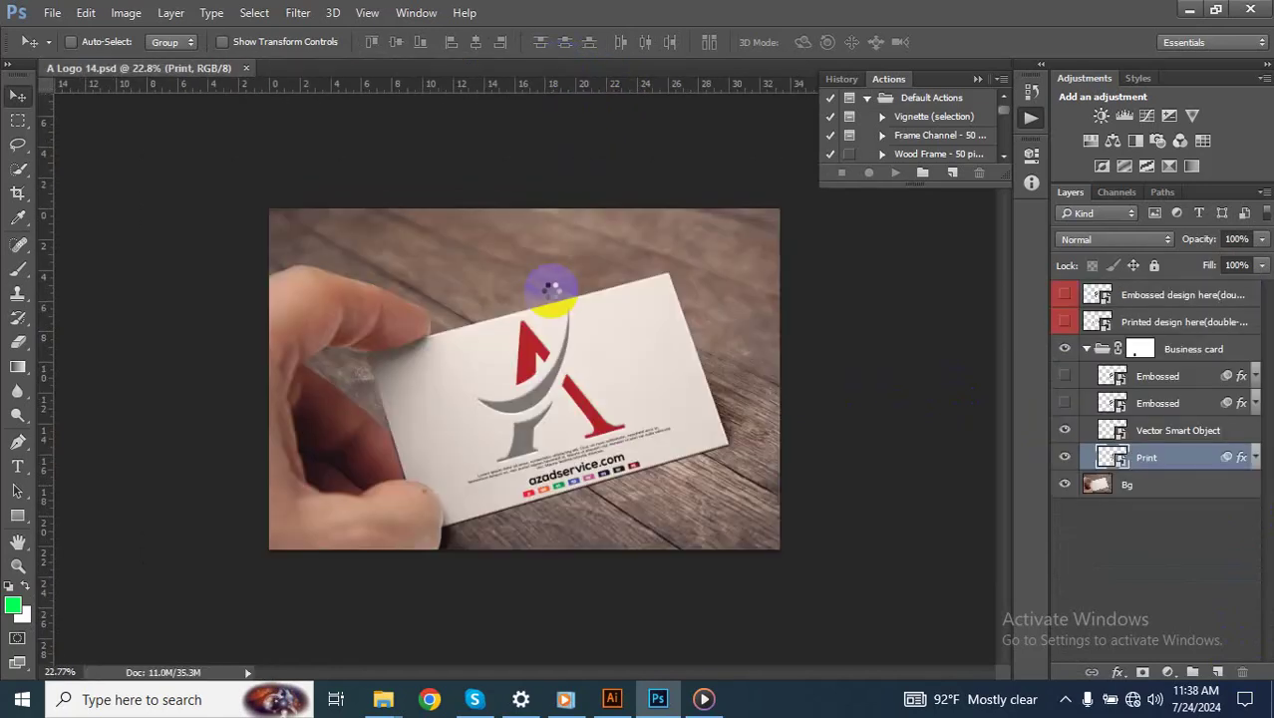
Save the mockup as 'A Logo 15.psd', accepting the PSD format options
key("ctrl+shift+s")
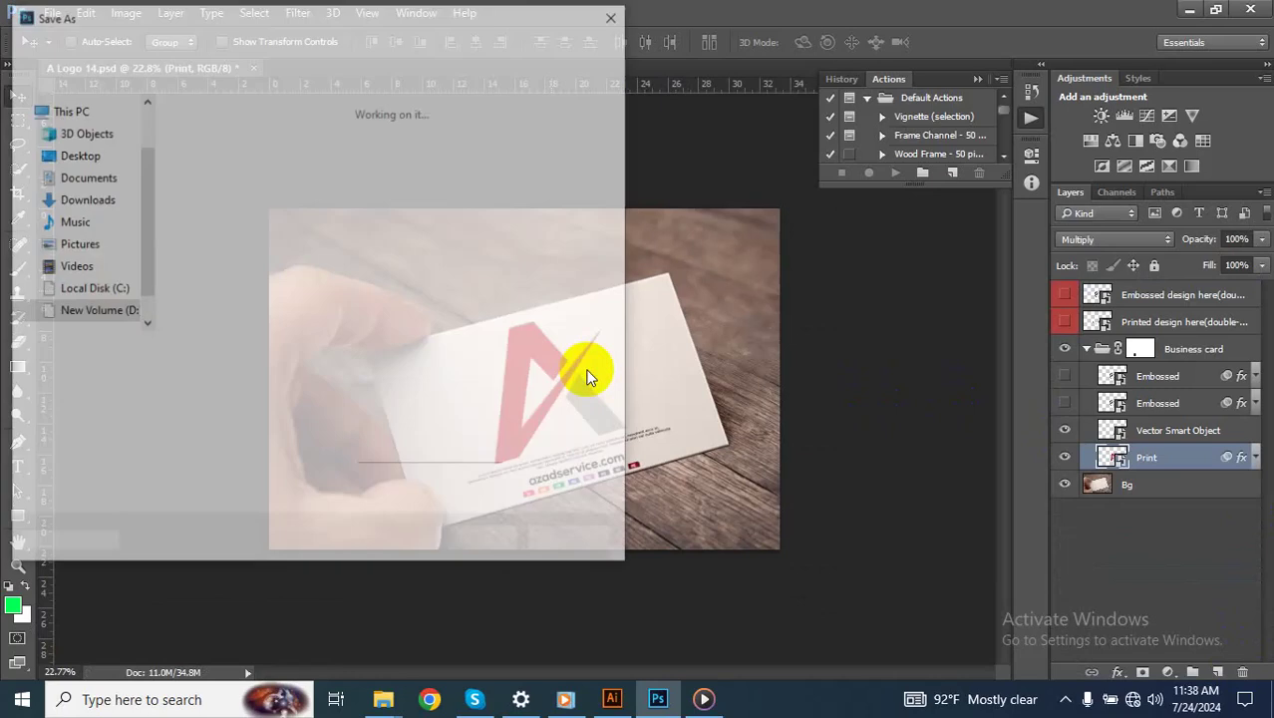
left_click(238, 349)
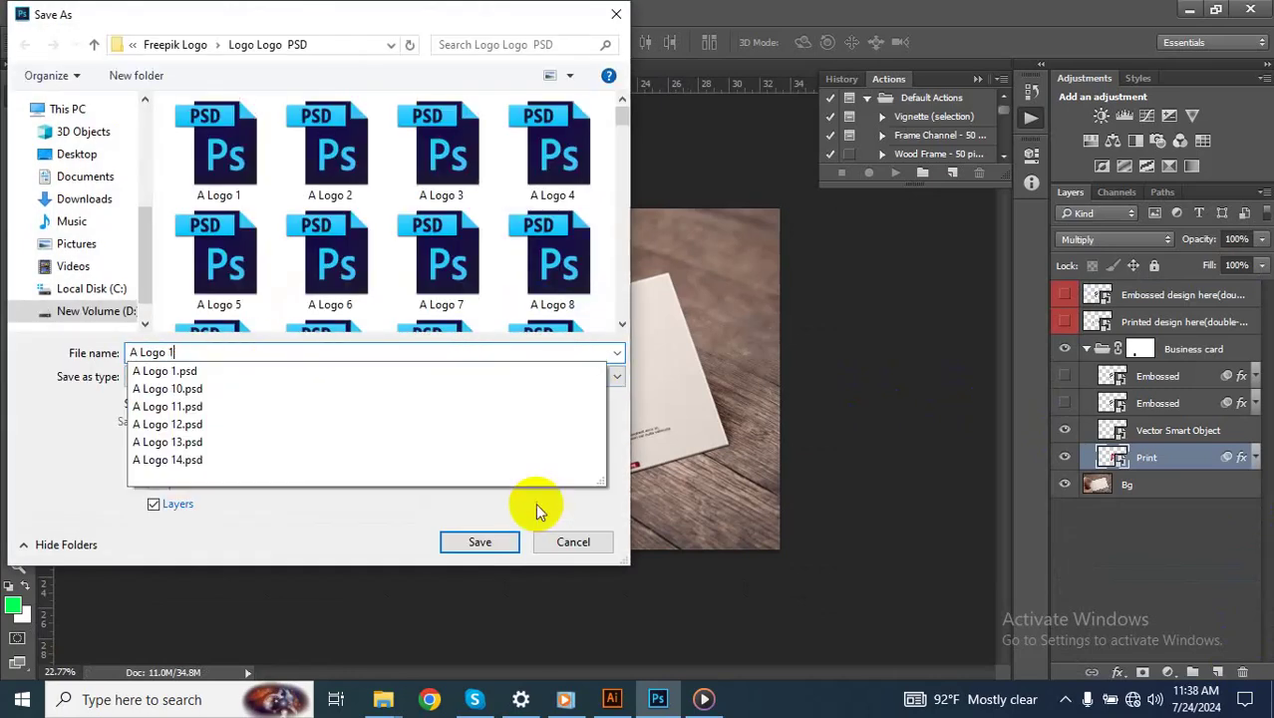
type("5")
left_click(476, 540)
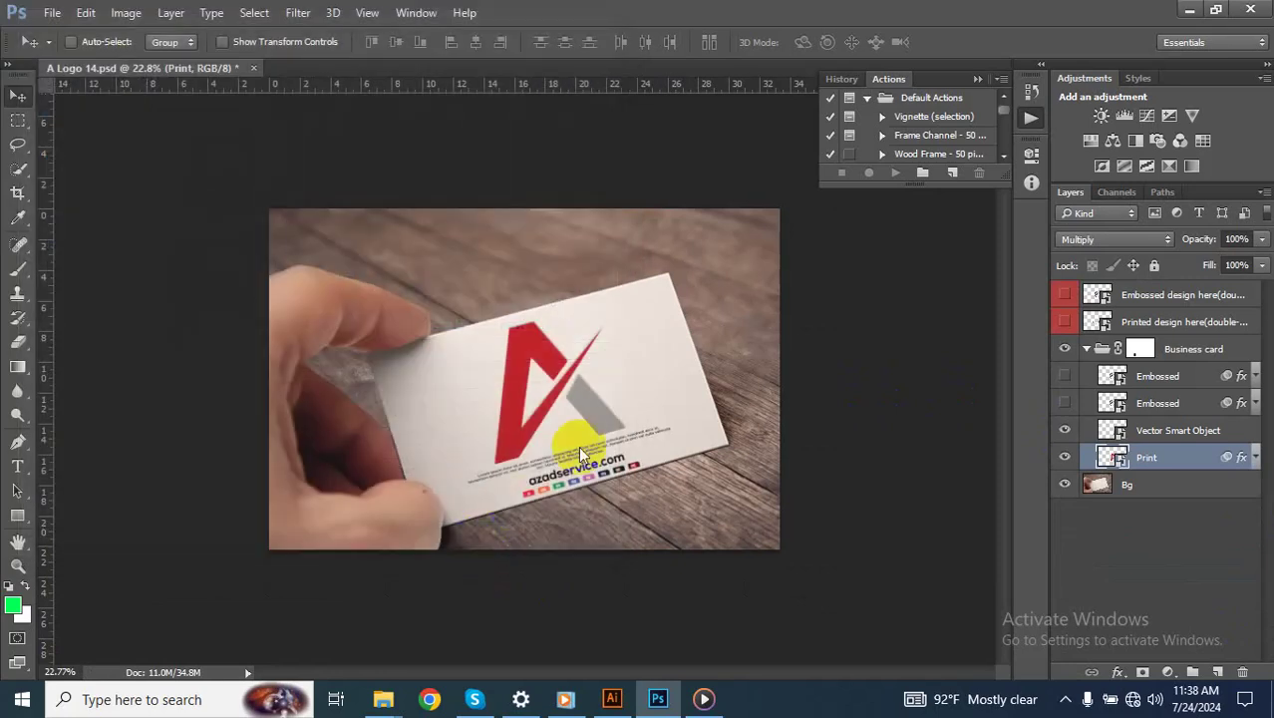
left_click(843, 213)
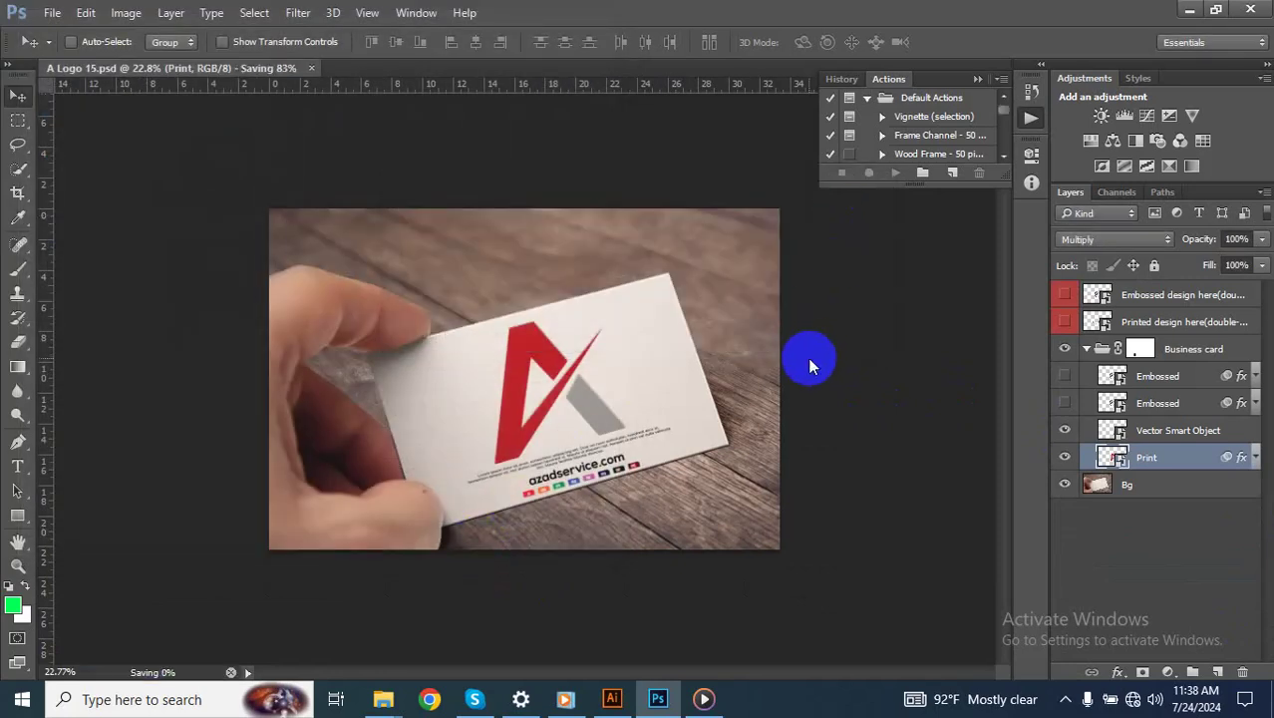
Export the mockup via Save for Web as the JPEG 'A-Logo-15'
key("ctrl+alt+shift+s")
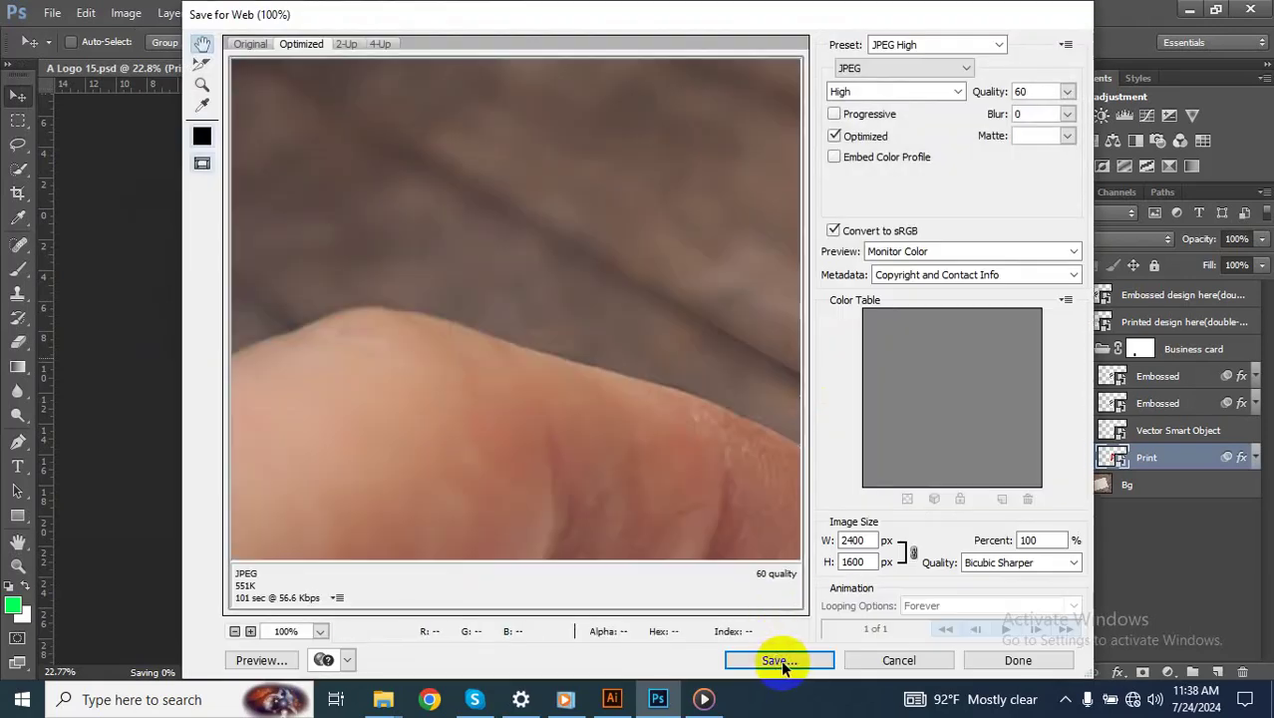
left_click(779, 659)
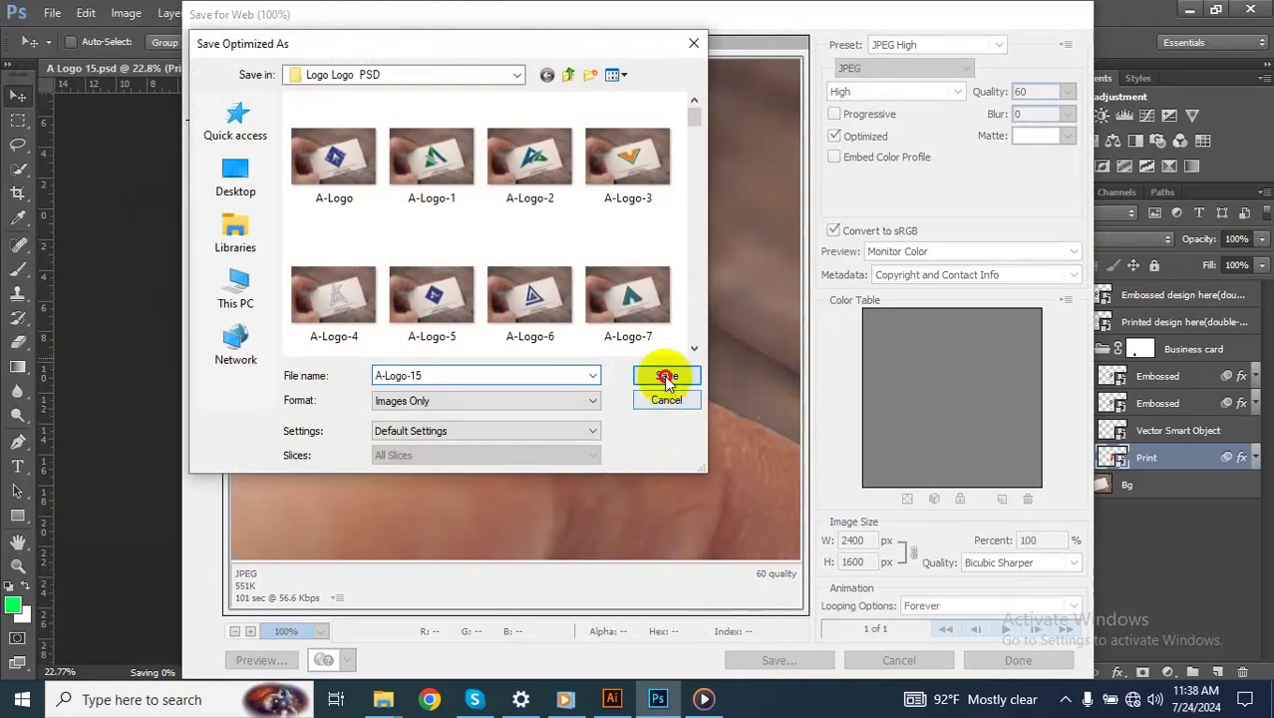
left_click(667, 377)
left_click(612, 699)
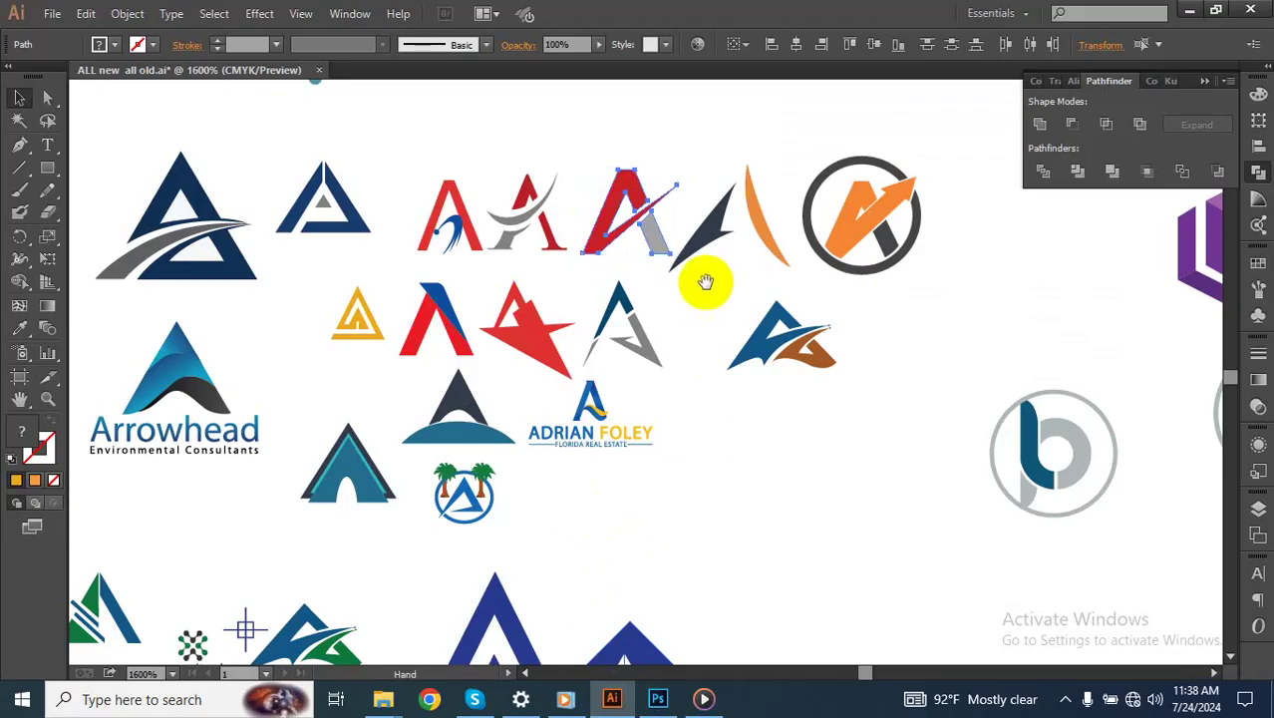
In Illustrator, pan to the navy-and-orange A logo, select it, and return to Photoshop
left_click_drag(704, 282, 615, 340)
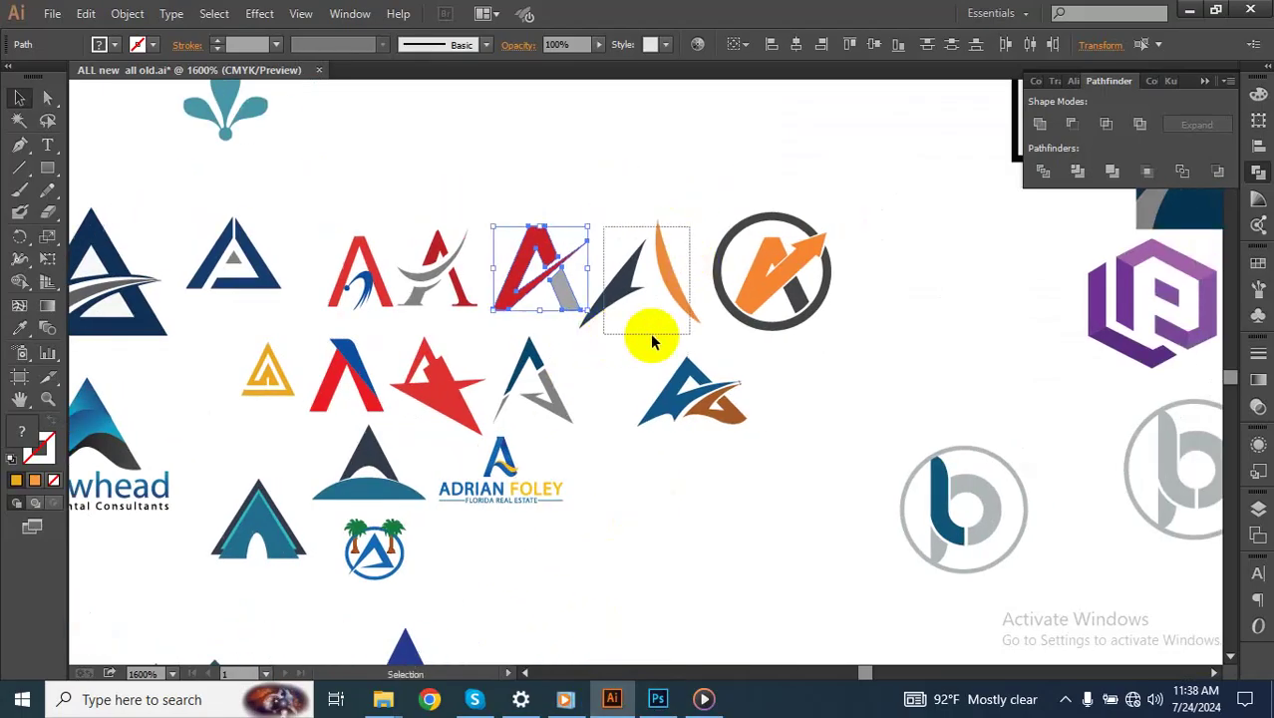
mouse_move(658, 699)
left_click(688, 227)
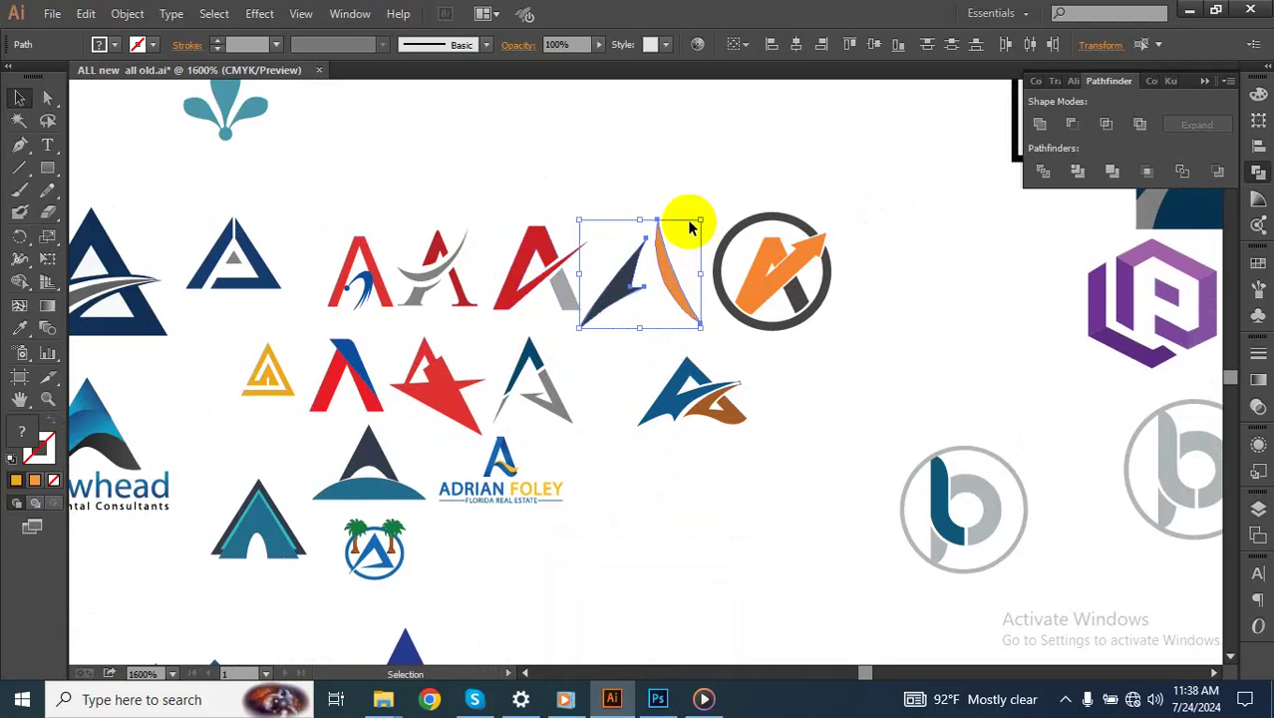
left_click(657, 698)
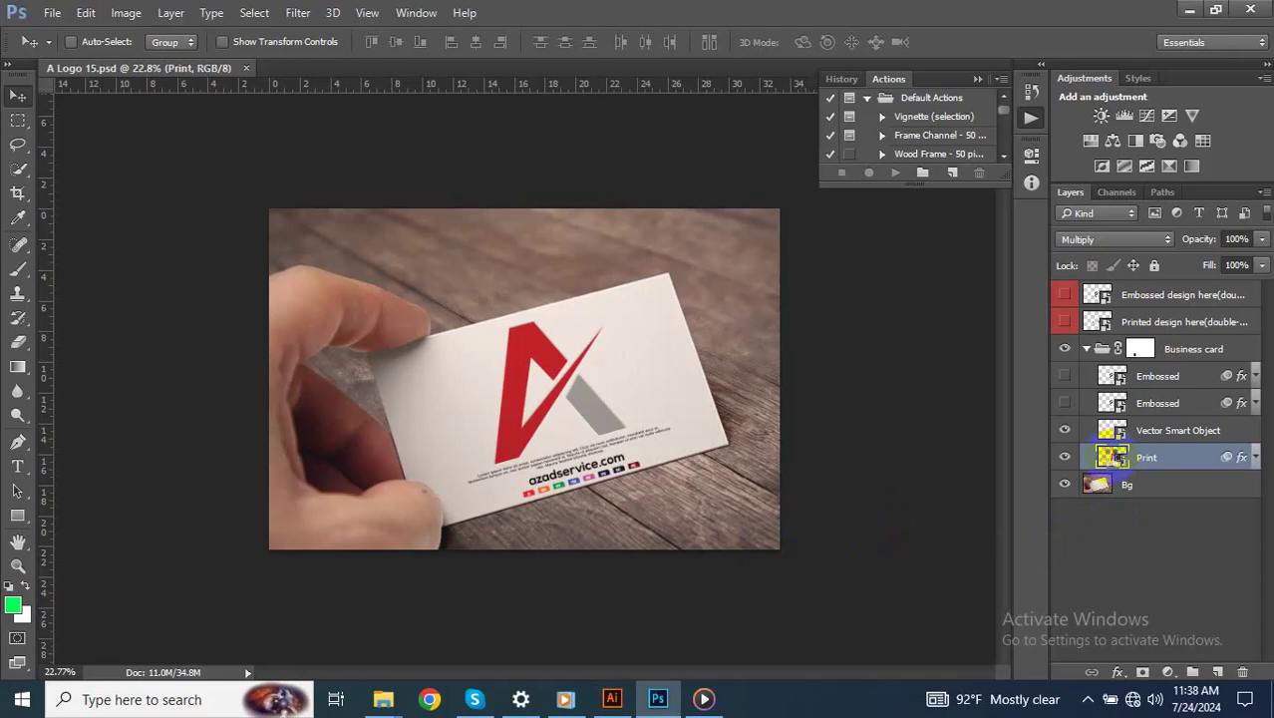
Paste the navy-and-orange A logo into the Print smart object, enlarged and positioned
double_click(1111, 456)
key("ctrl+v")
left_click(703, 220)
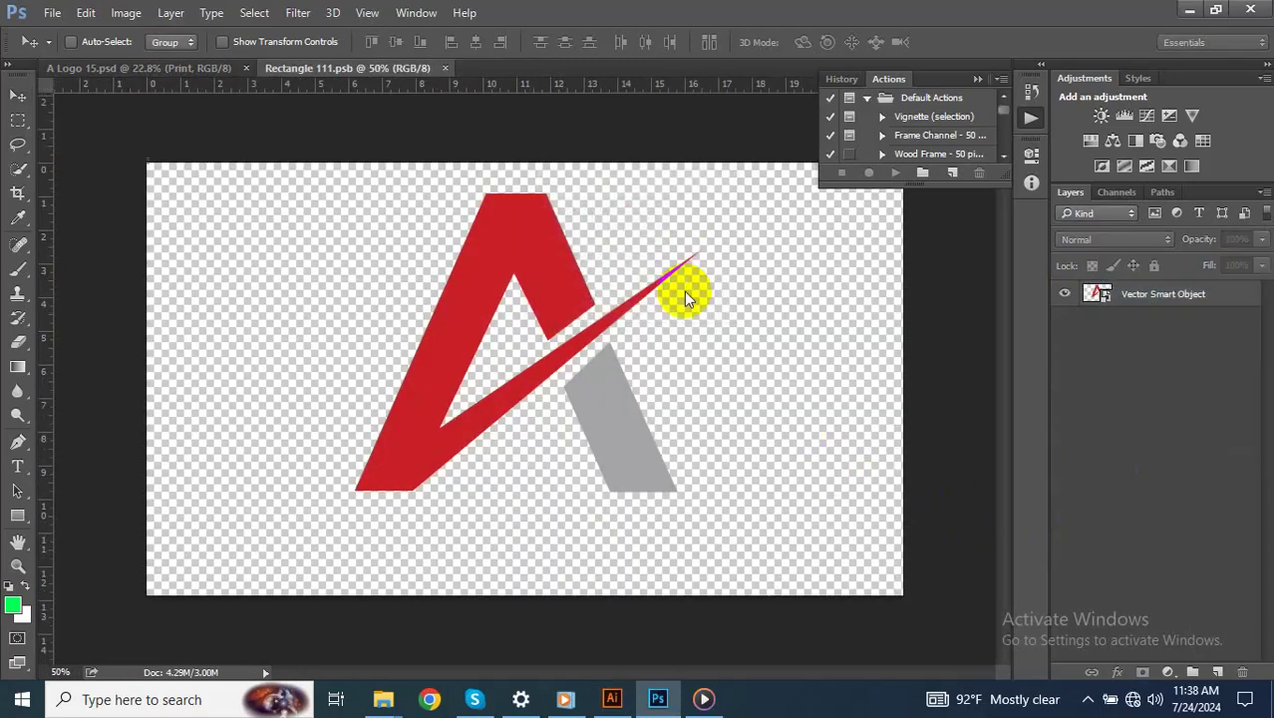
left_click_drag(534, 389, 691, 535)
mouse_move(663, 434)
left_mouse_down()
mouse_move(634, 420)
mouse_move(632, 404)
left_mouse_up()
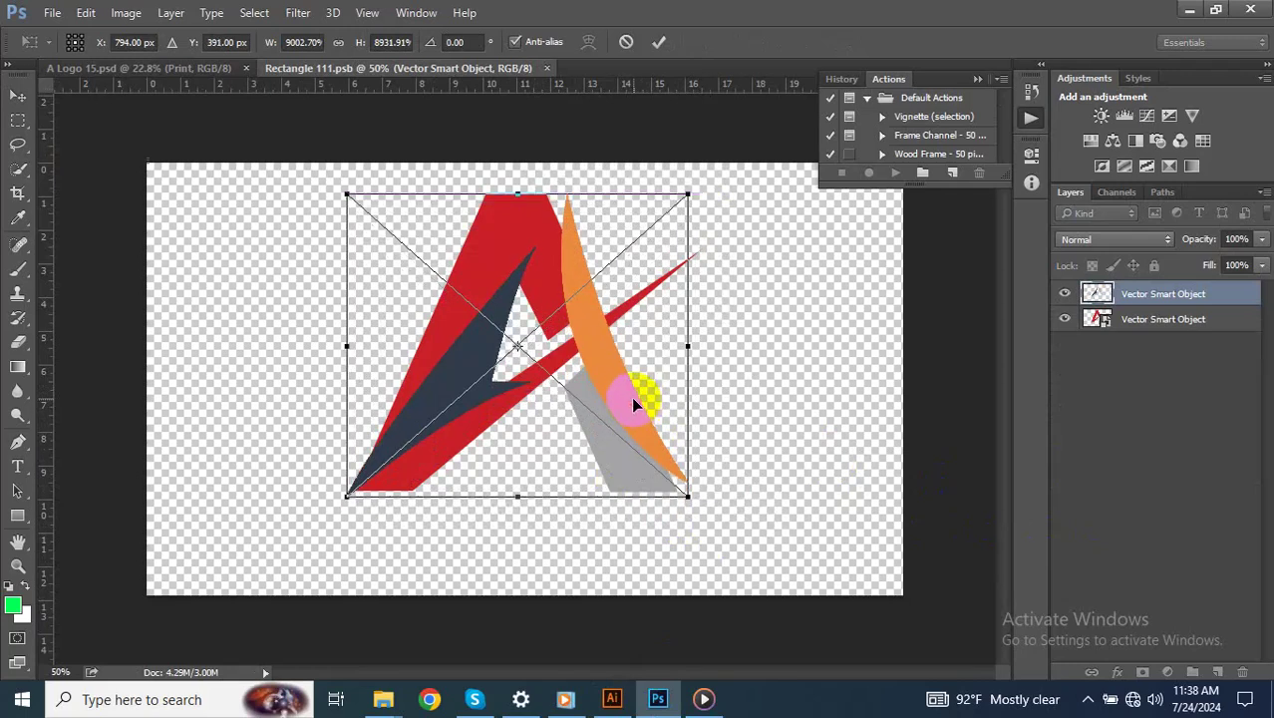
key("Return")
Hide the red A logo layer and save the smart object so the card updates
left_click(1066, 320)
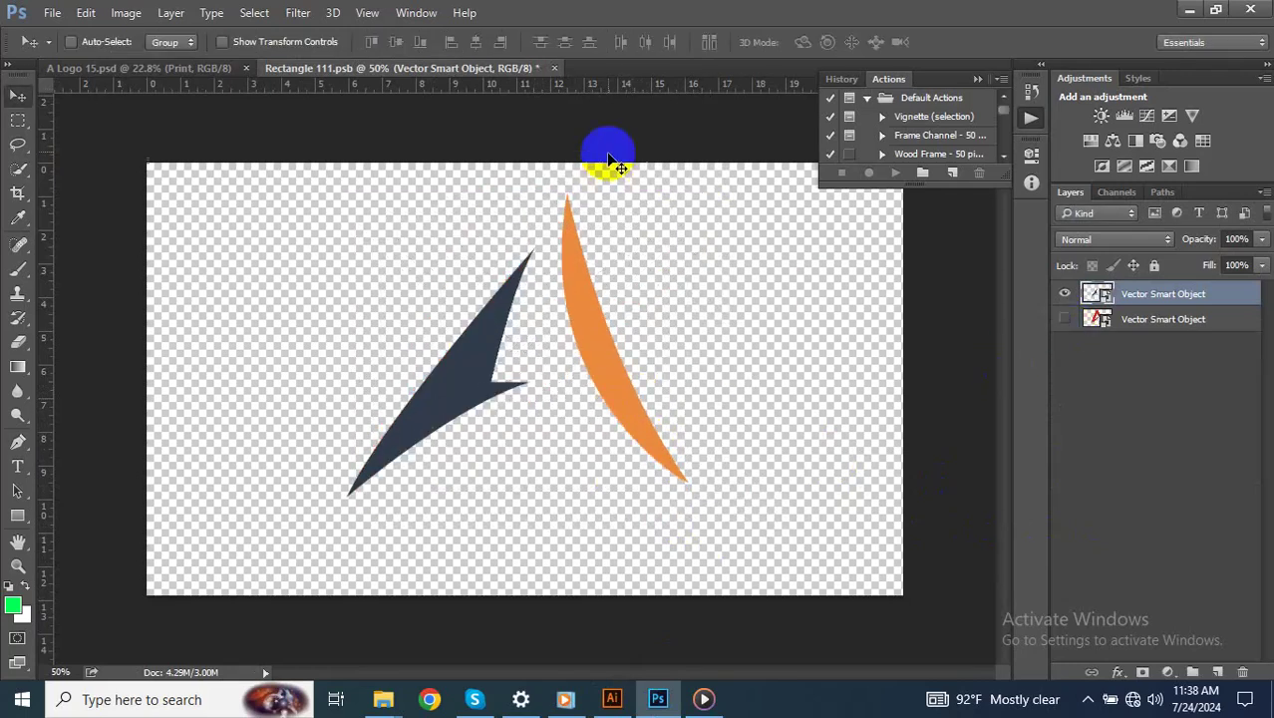
left_click(554, 68)
left_click(548, 280)
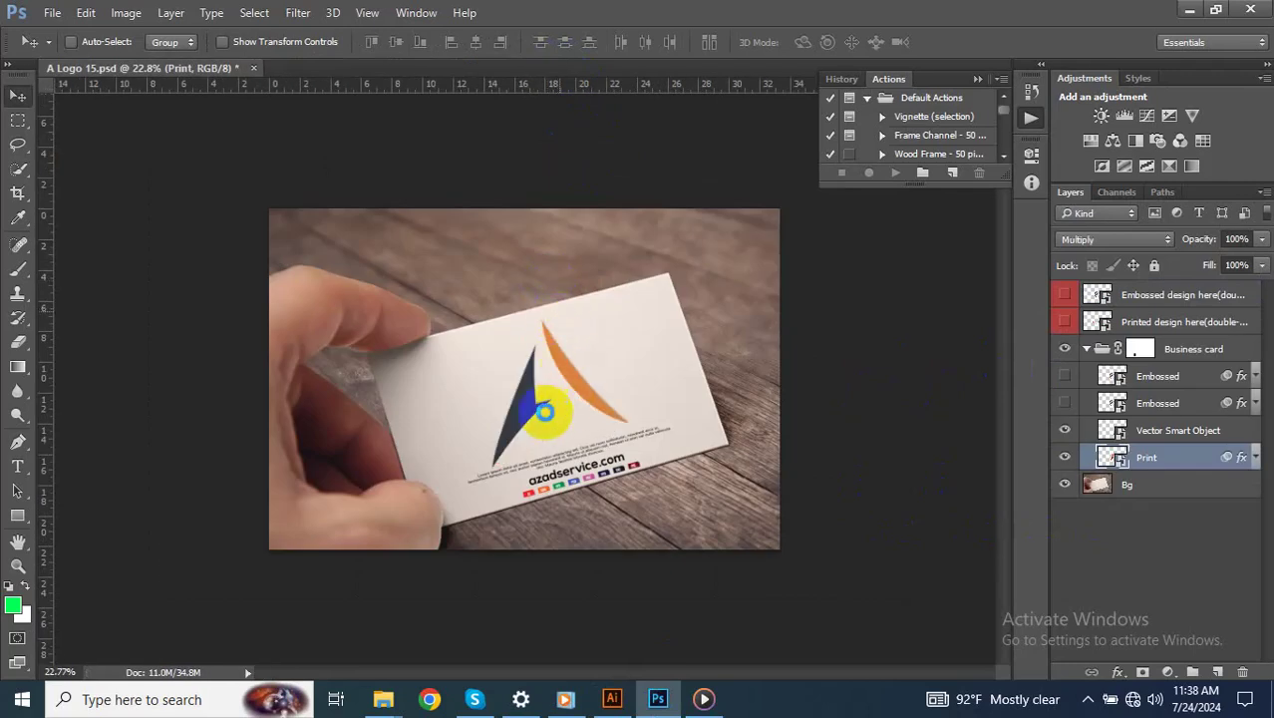
Save the navy-and-orange mockup as 'A Logo 16.psd' with the PSD format options
key("ctrl+shift+s")
type("16")
left_click(481, 540)
left_click(845, 228)
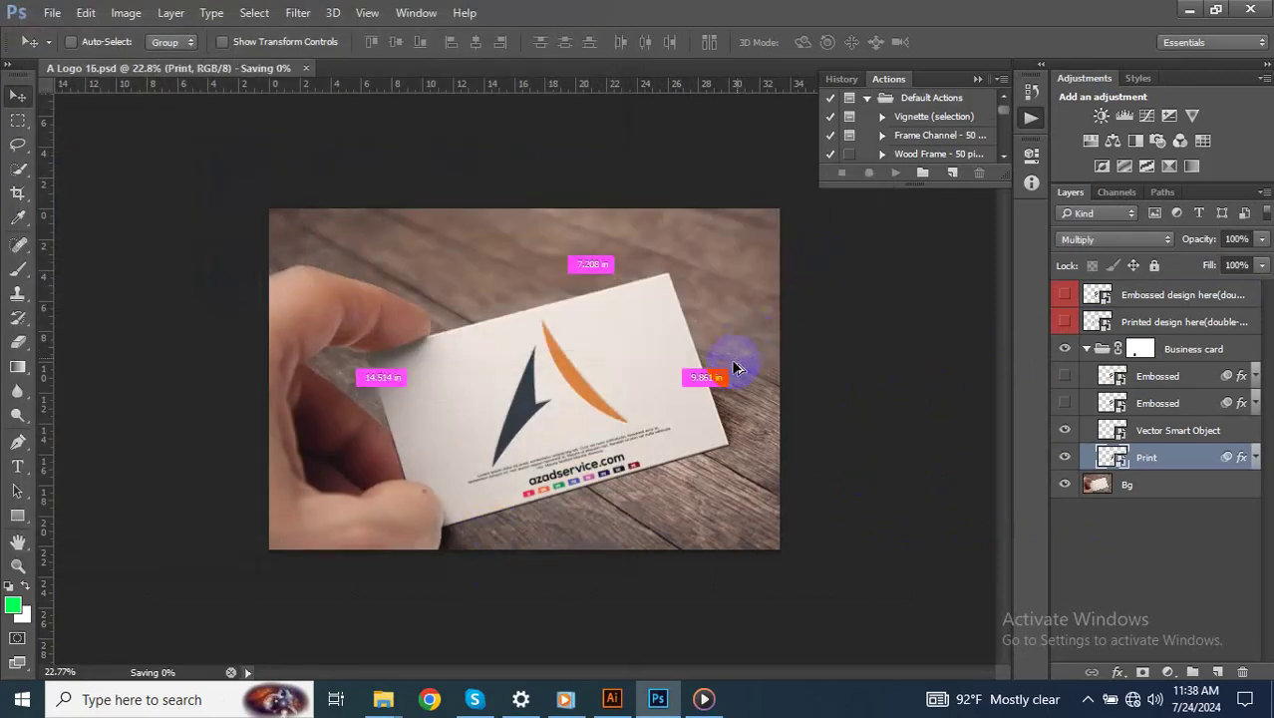
Export the mockup as the JPEG 'A-Logo-16' through Save for Web
key("ctrl+alt+shift+s")
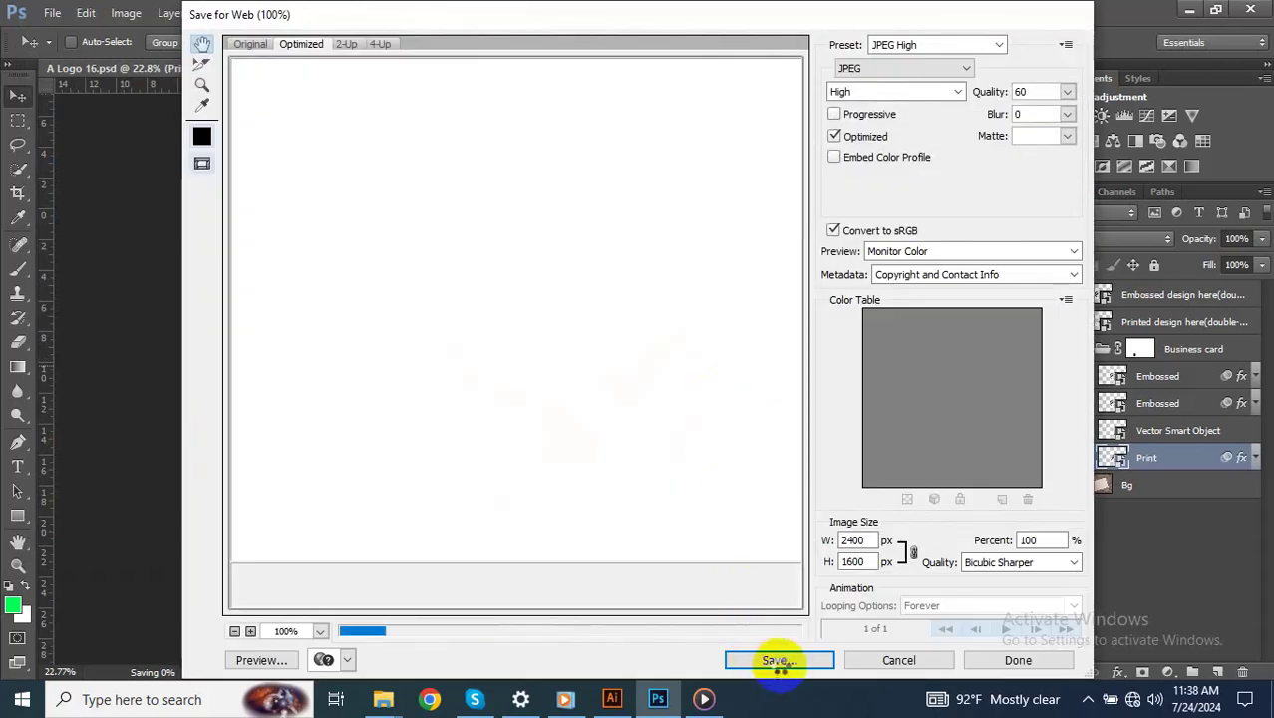
left_click(779, 662)
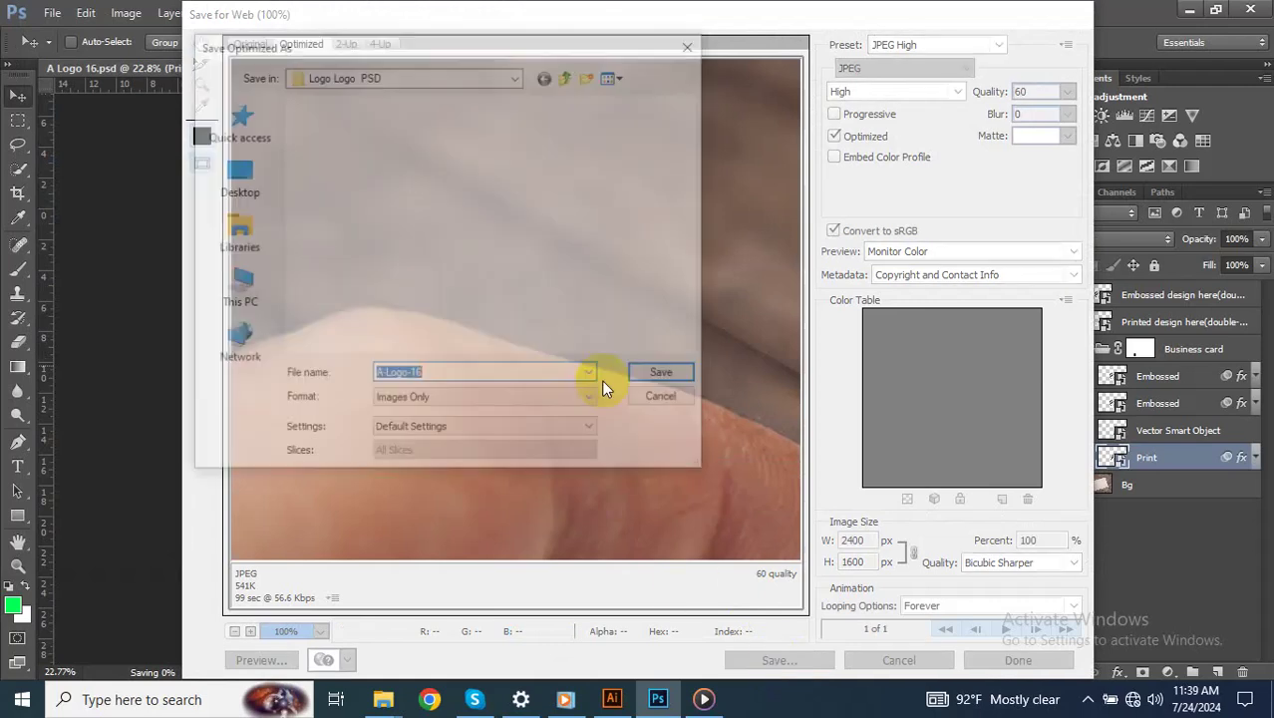
left_click(661, 372)
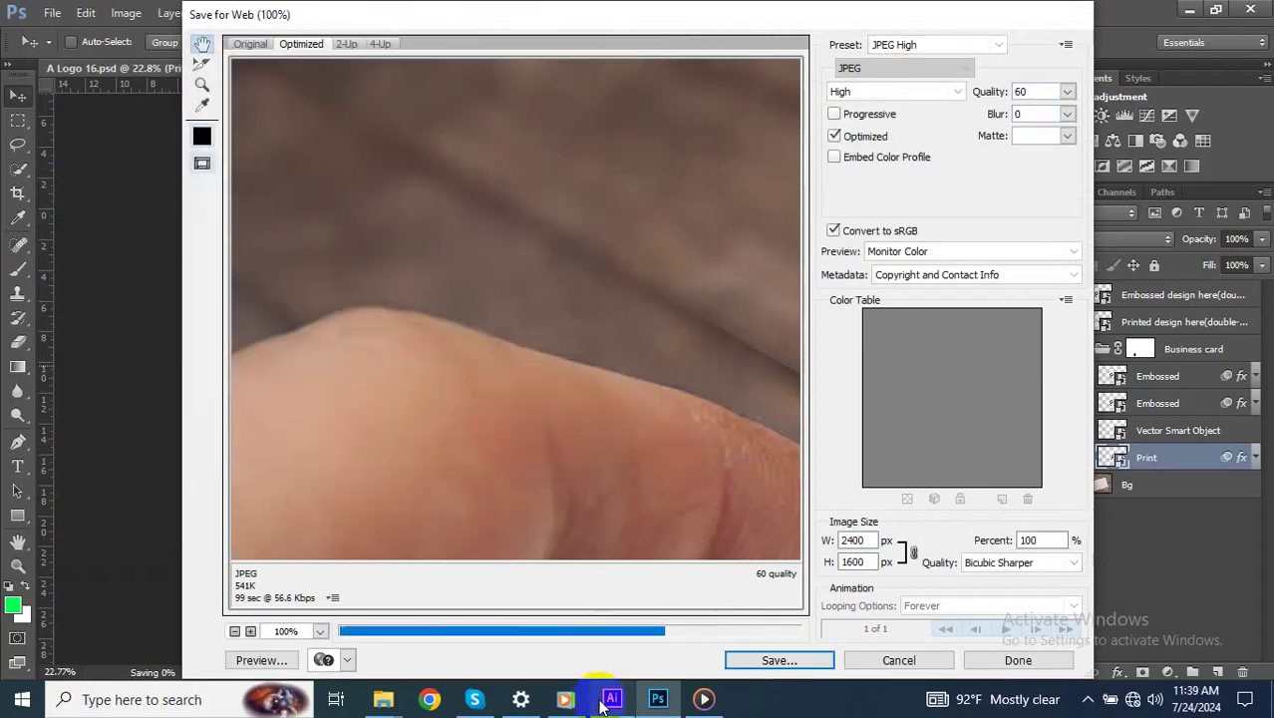
In Illustrator, marquee-select the circled orange A logo, then go back to Photoshop
left_click(611, 699)
left_click_drag(832, 346, 743, 180)
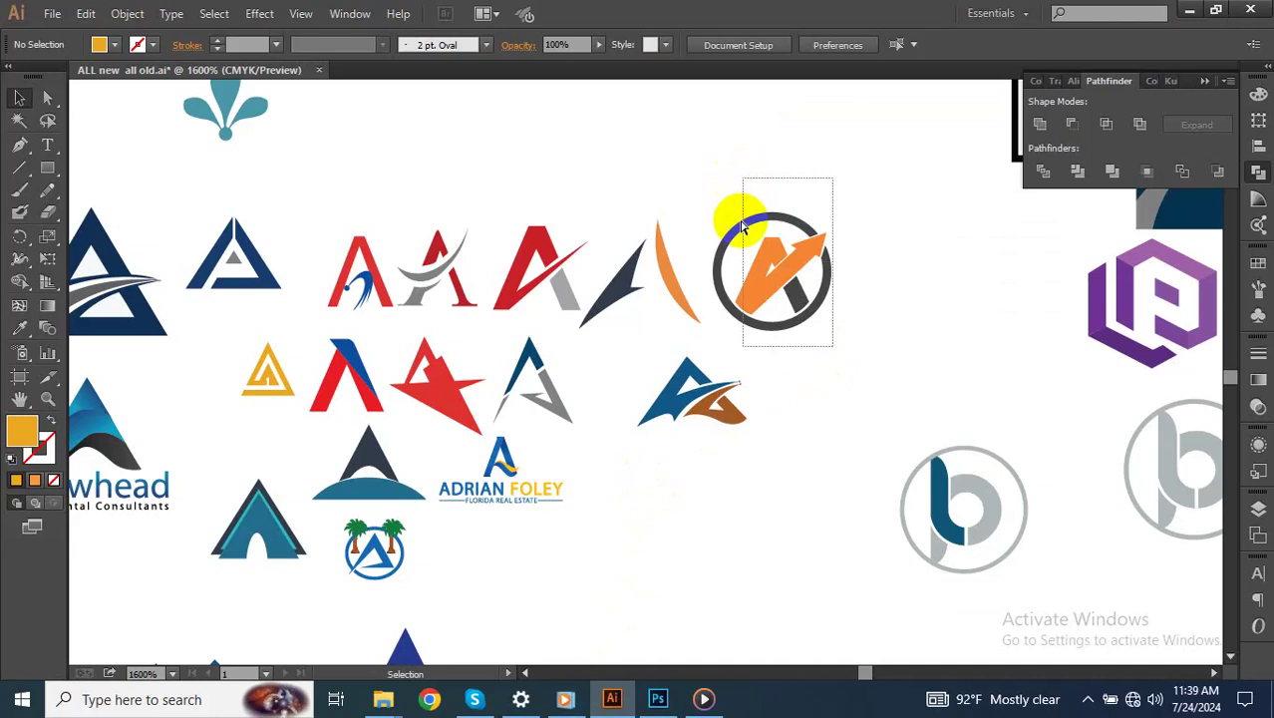
left_click_drag(743, 227, 738, 221)
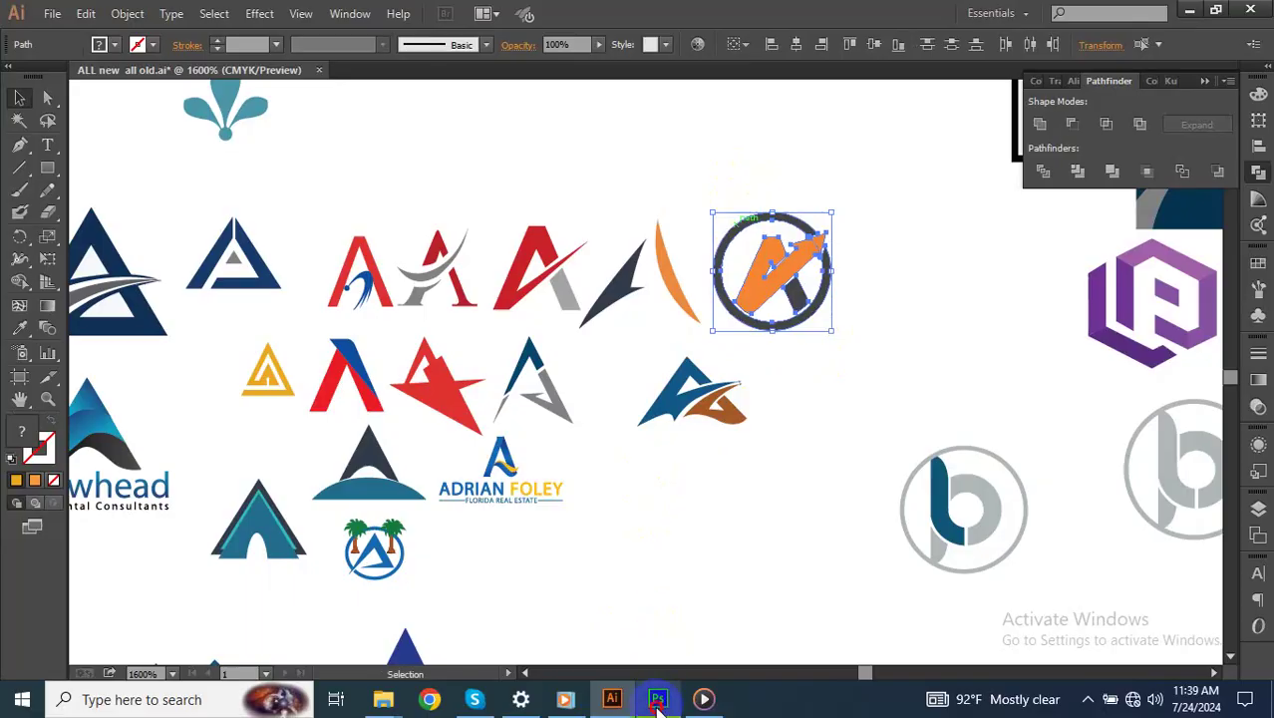
left_click(657, 698)
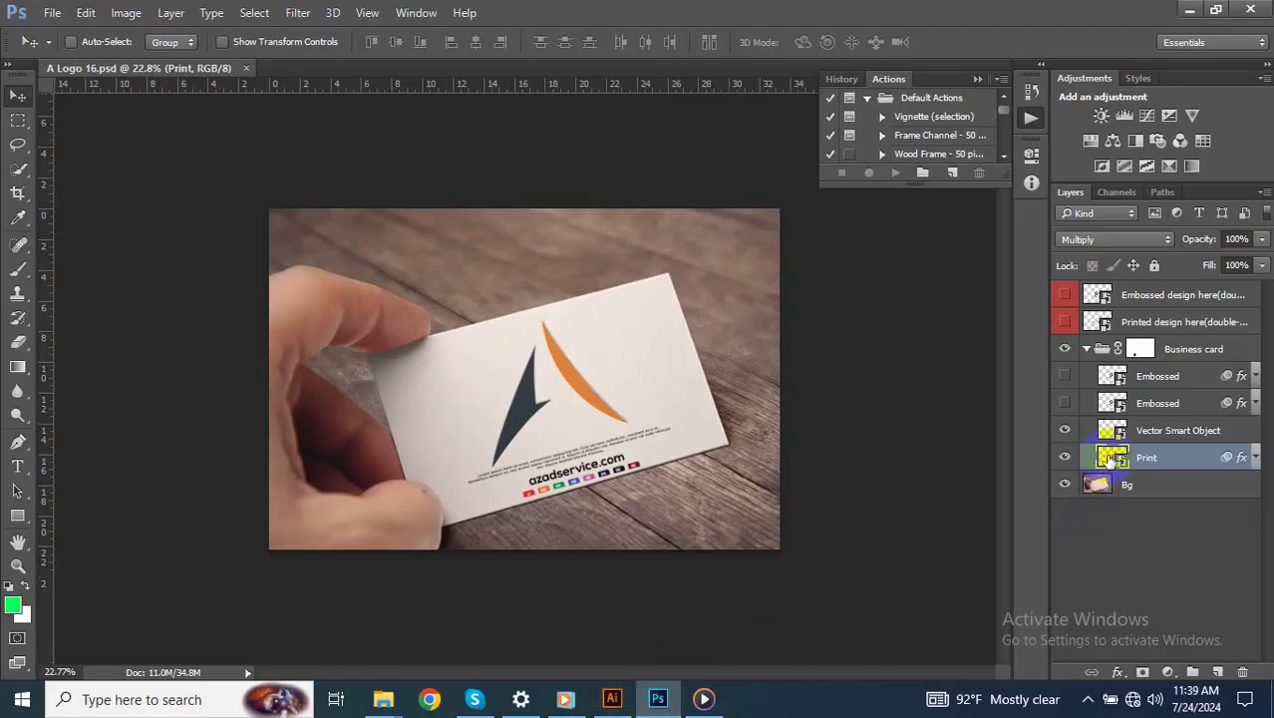
Paste the circled orange A logo into the Print smart object, enlarged and centred
double_click(1110, 458)
key("ctrl+v")
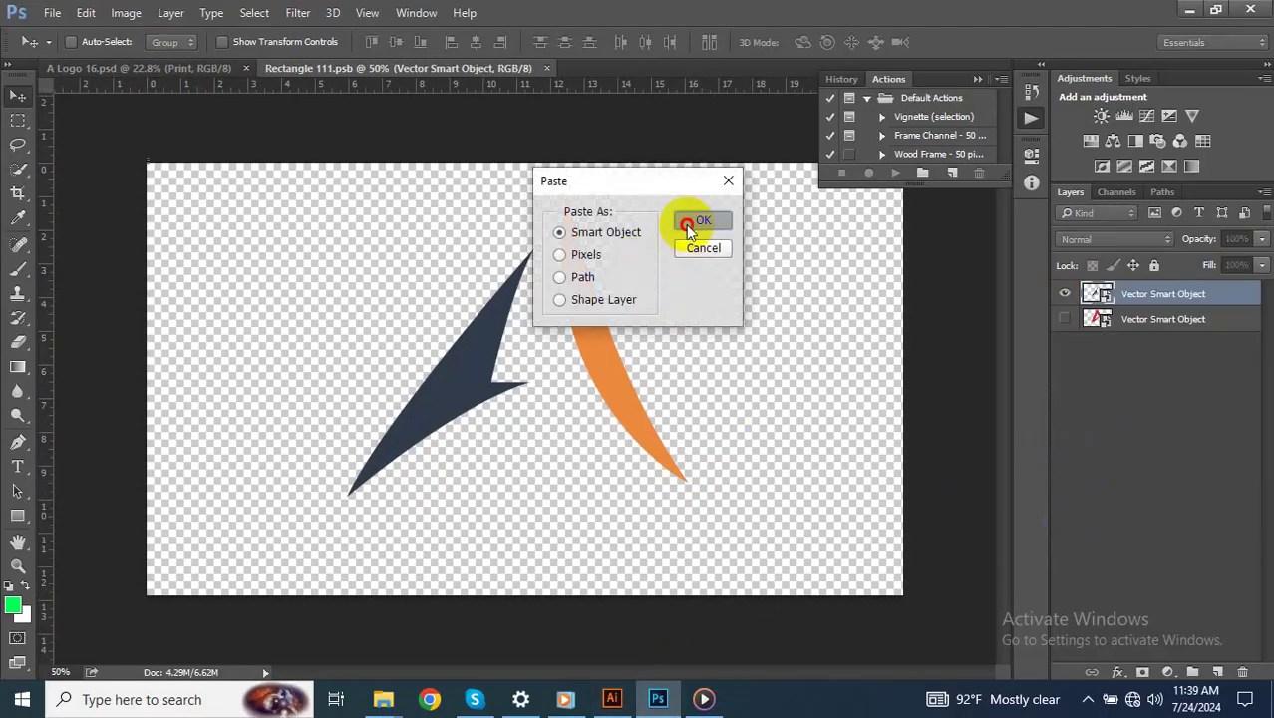
left_click(687, 228)
mouse_move(606, 526)
left_mouse_down()
mouse_move(662, 554)
mouse_move(683, 543)
left_mouse_up()
left_click_drag(543, 381, 536, 347)
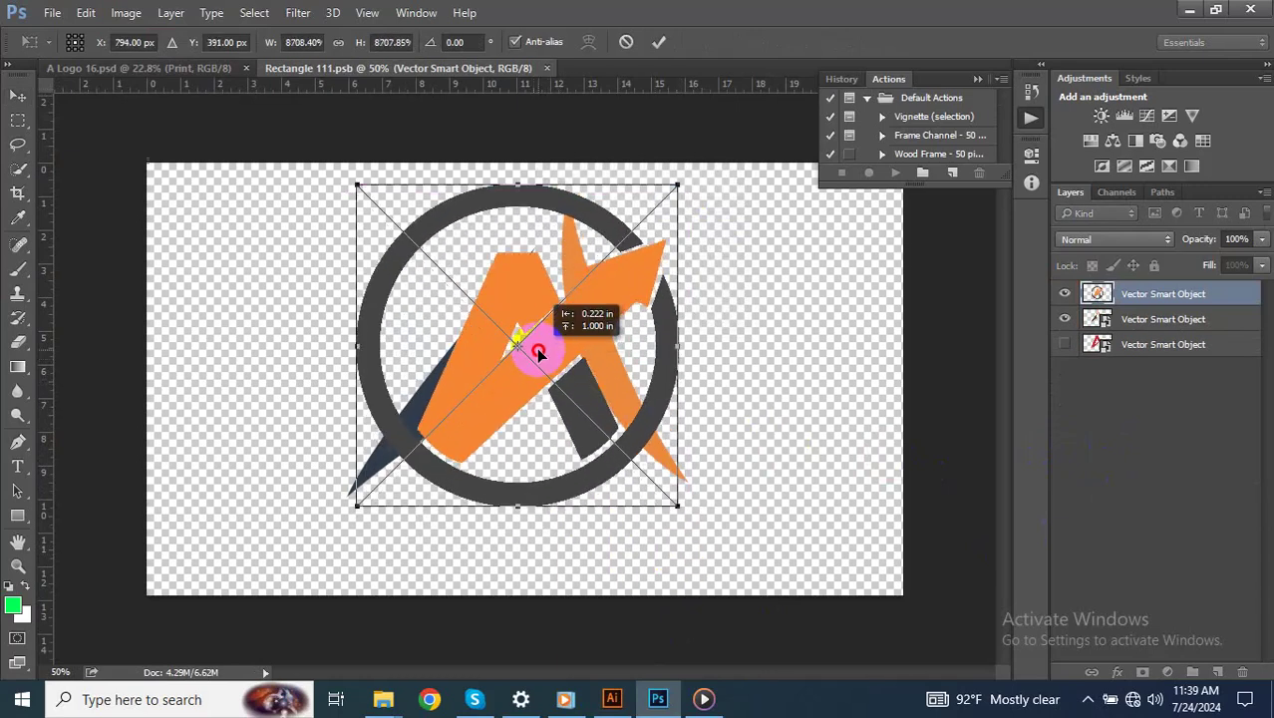
key("Return")
Hide the navy-and-orange logo layer and save the smart object to update the card
left_click(1065, 319)
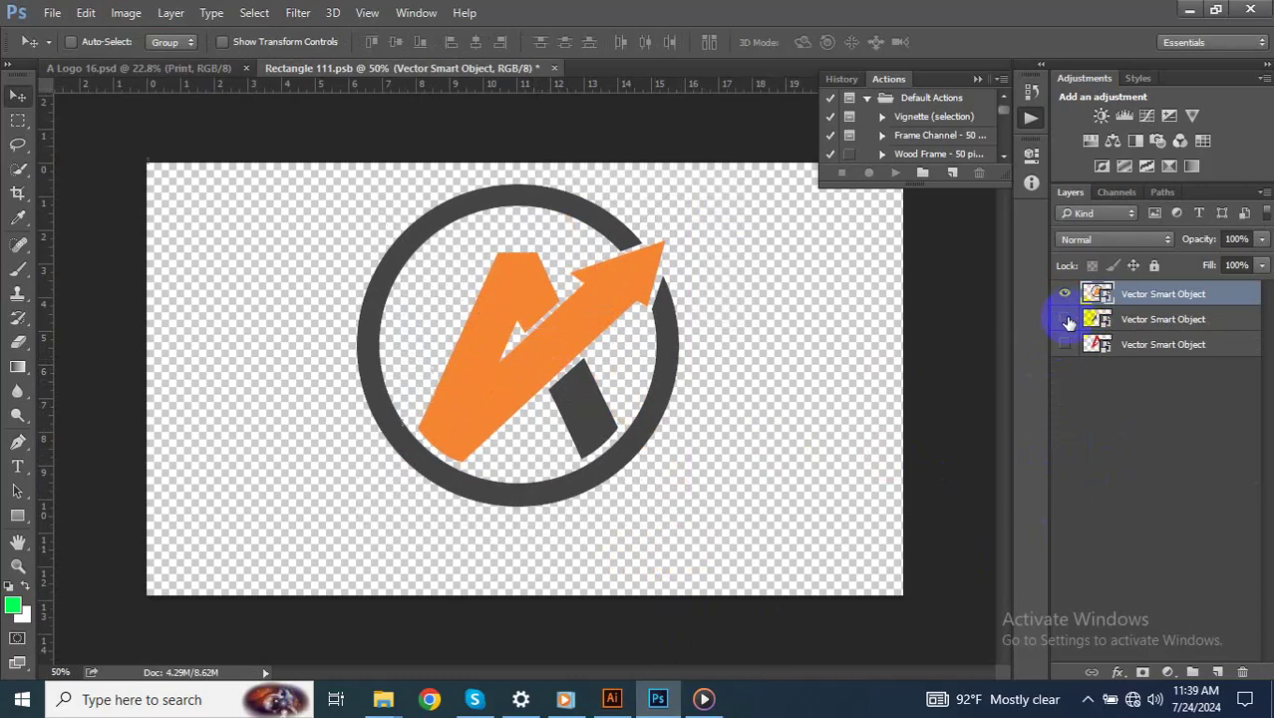
left_click(555, 67)
left_click(560, 278)
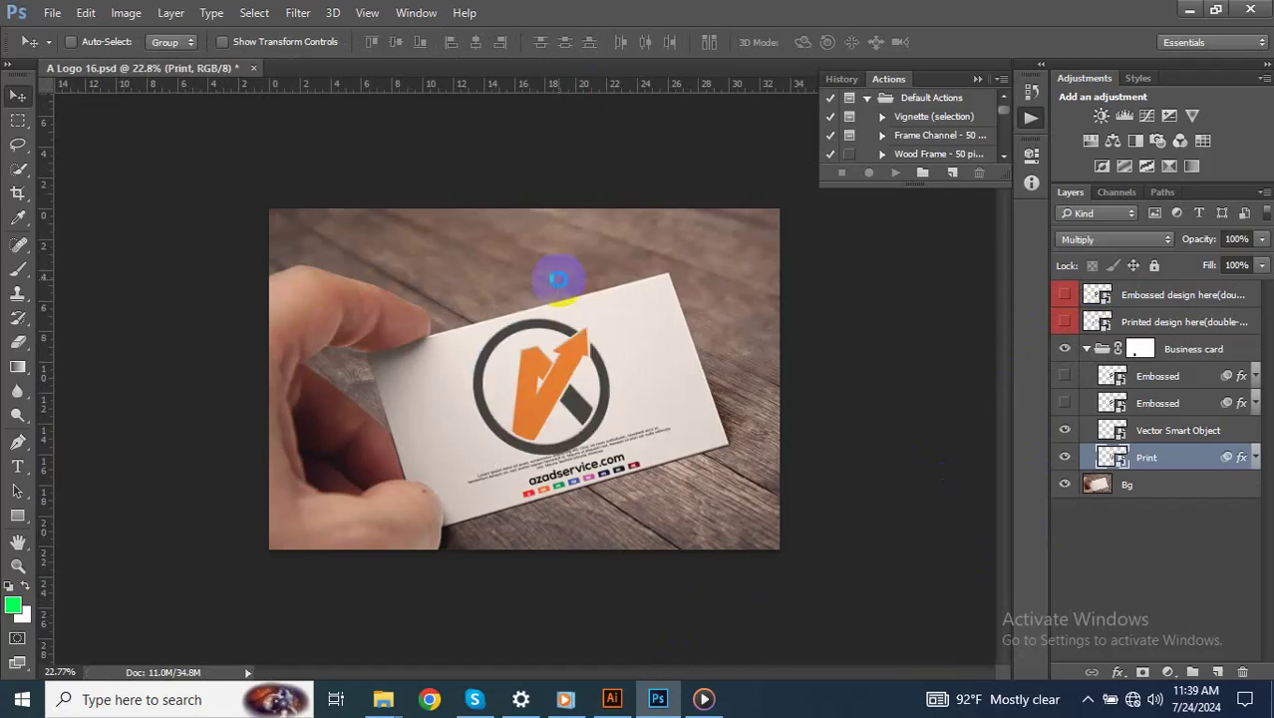
Save the circled orange mockup as 'A Logo 17.psd', accepting the compatibility options
key("ctrl+shift+s")
left_click(202, 354)
type("16")
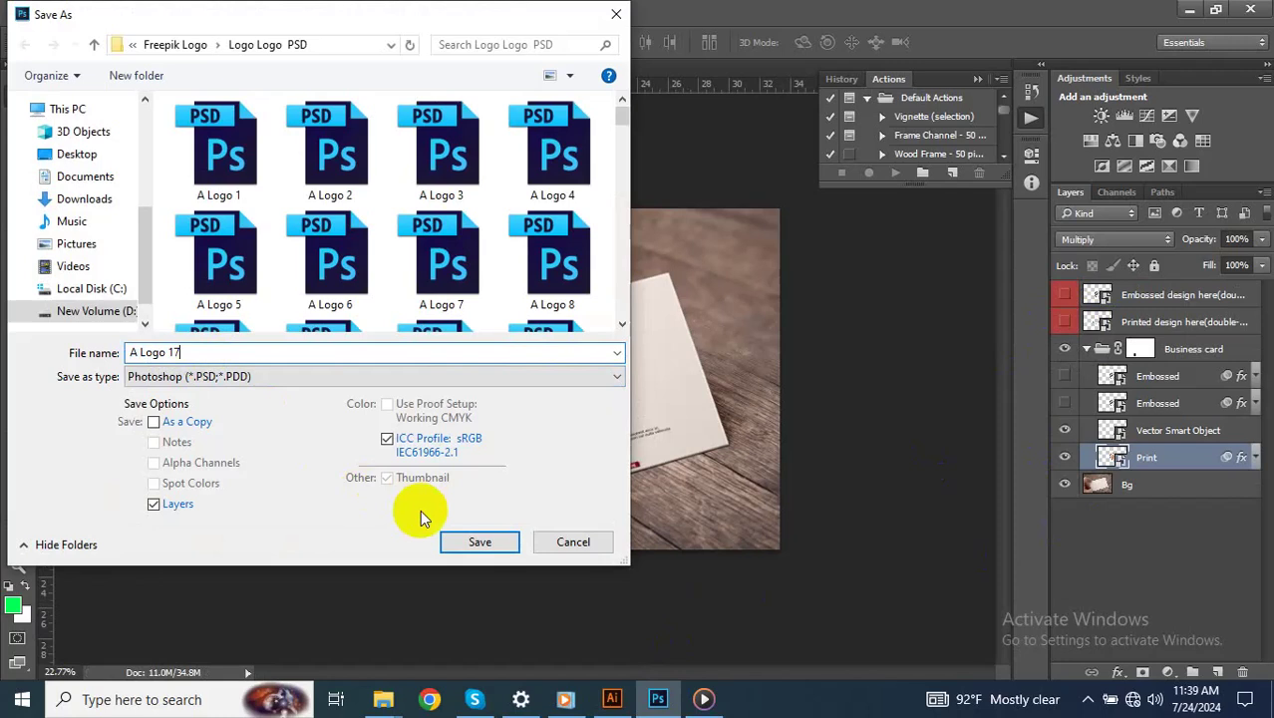
left_click(459, 538)
left_click(850, 217)
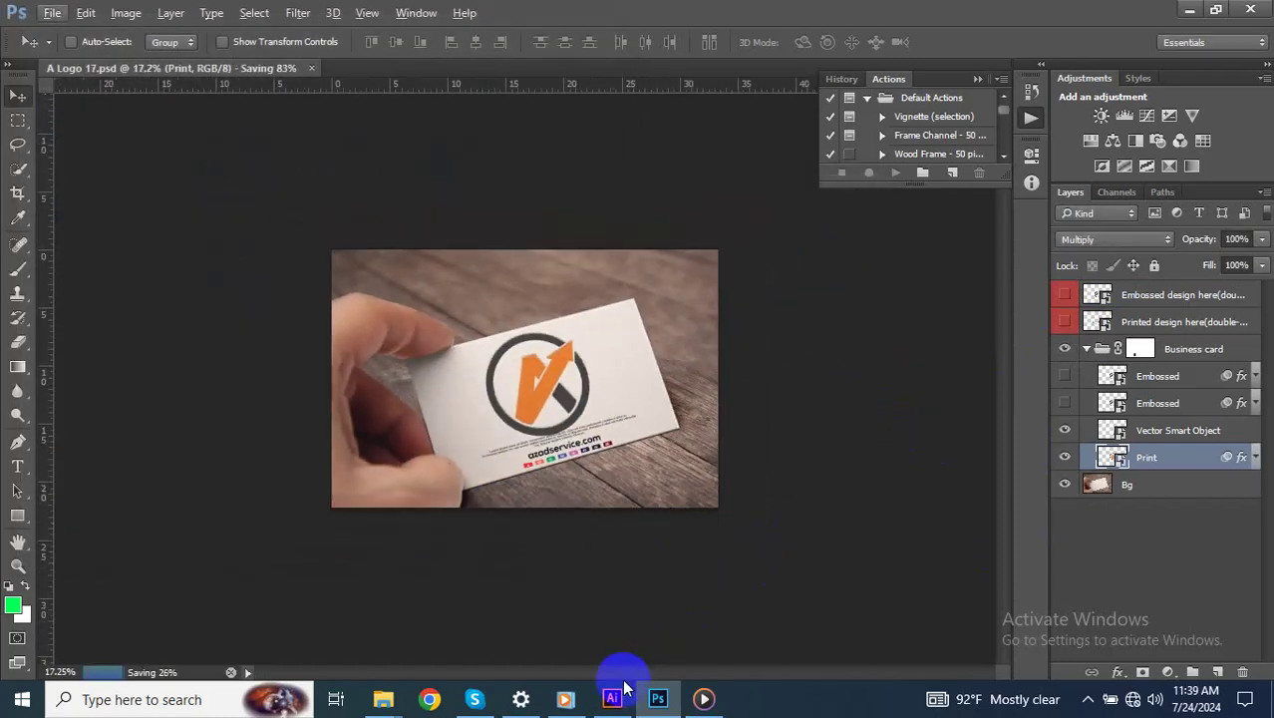
Export a JPEG copy named 'A-Logo-17' via Save for Web
key("ctrl+alt+shift+s")
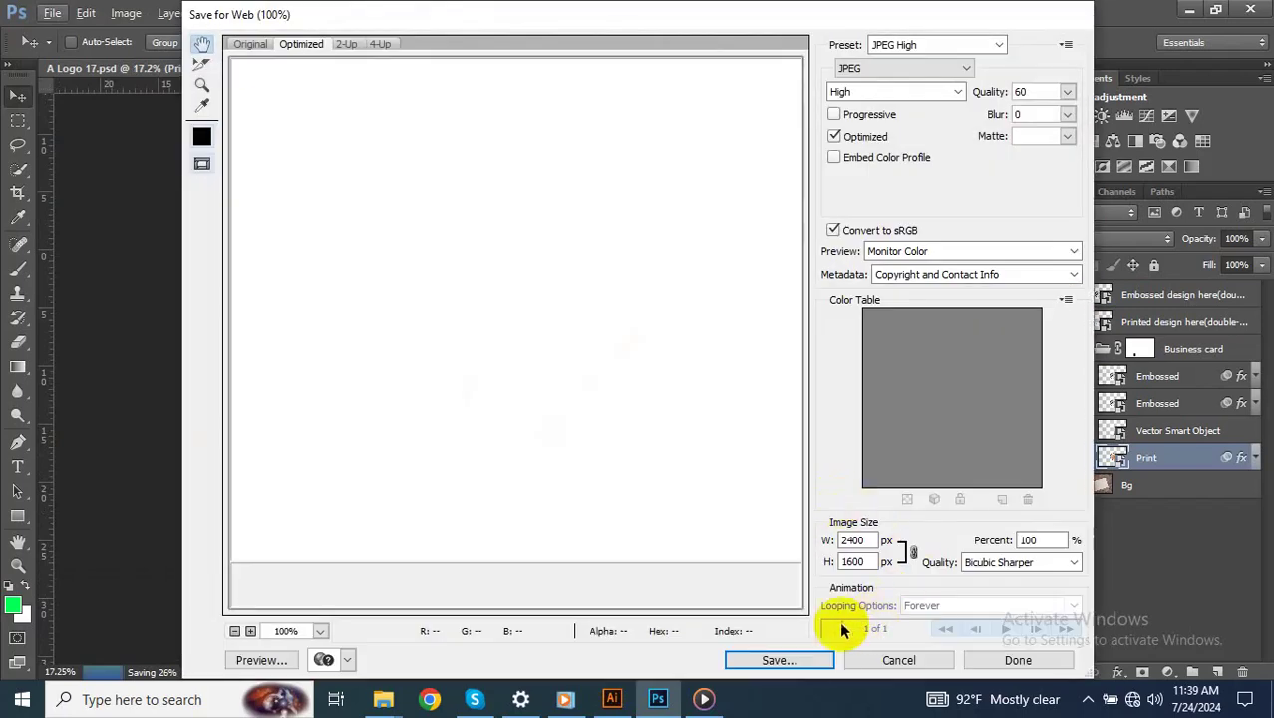
left_click(784, 665)
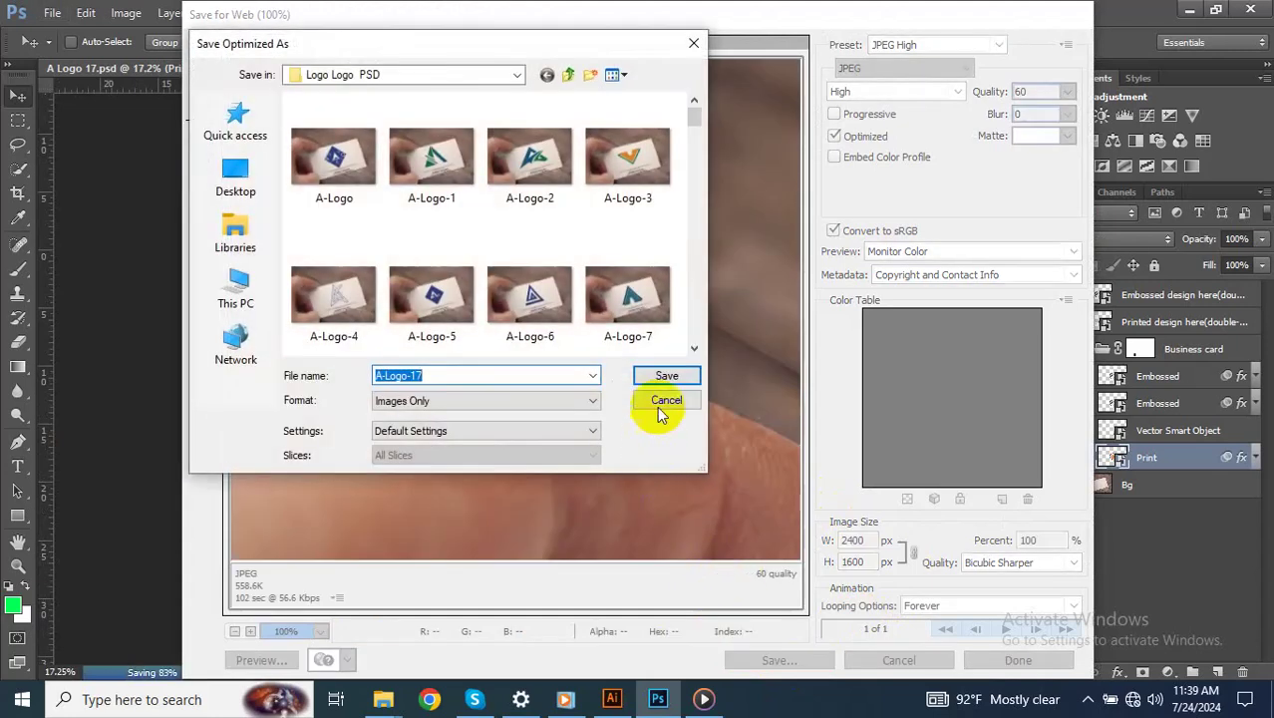
left_click(665, 377)
In Illustrator, pan across the logos, marquee-select the blue and brown A logo, and return to Photoshop
left_click(614, 698)
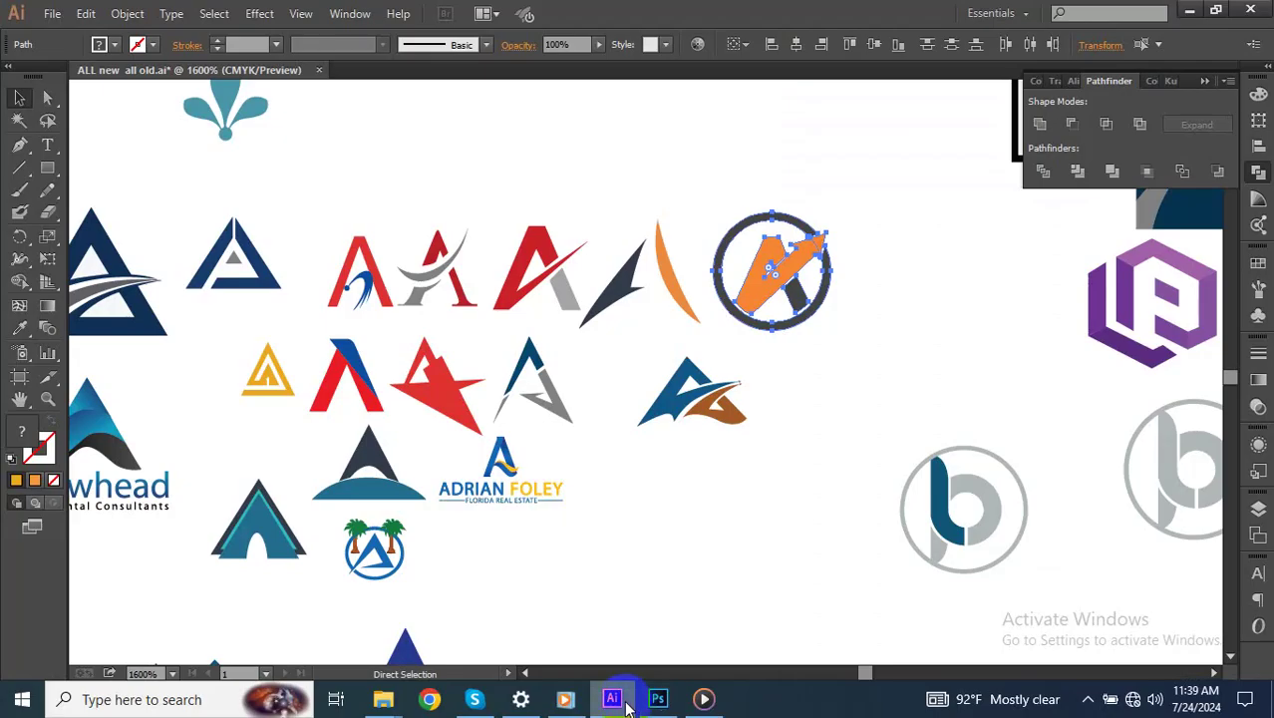
left_click_drag(603, 556, 813, 419)
left_click_drag(1003, 295, 820, 197)
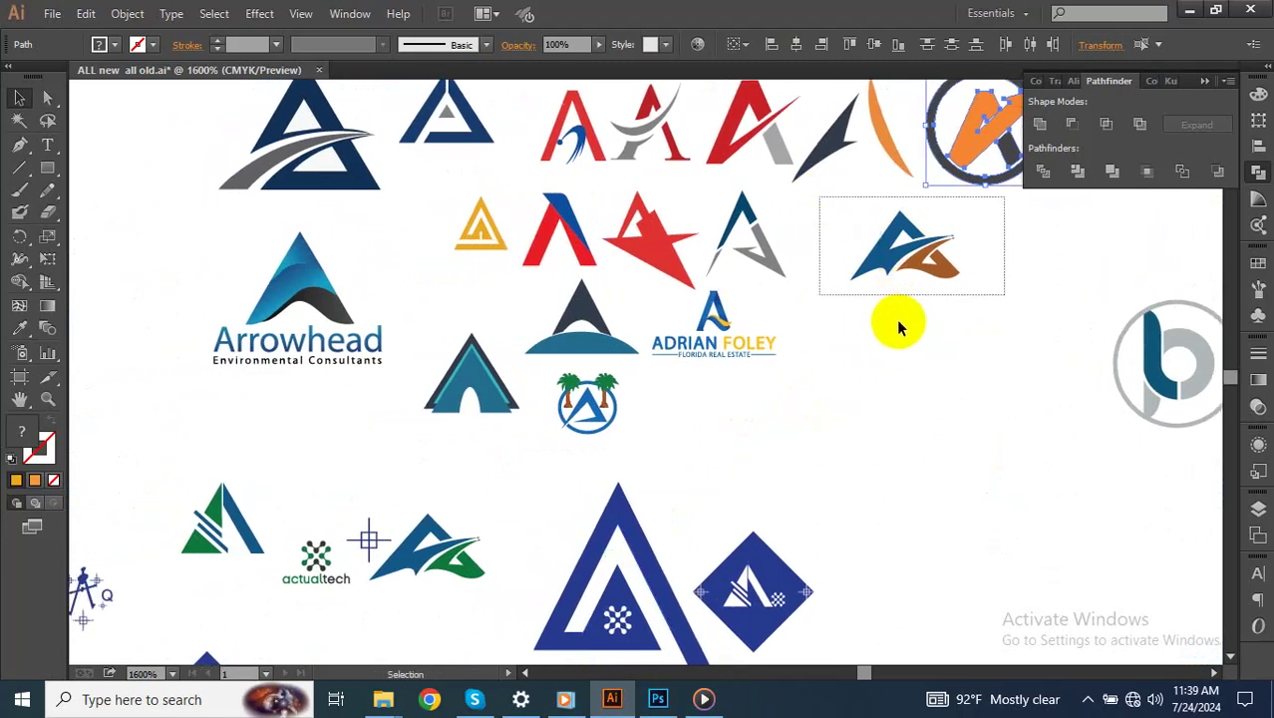
left_click(658, 699)
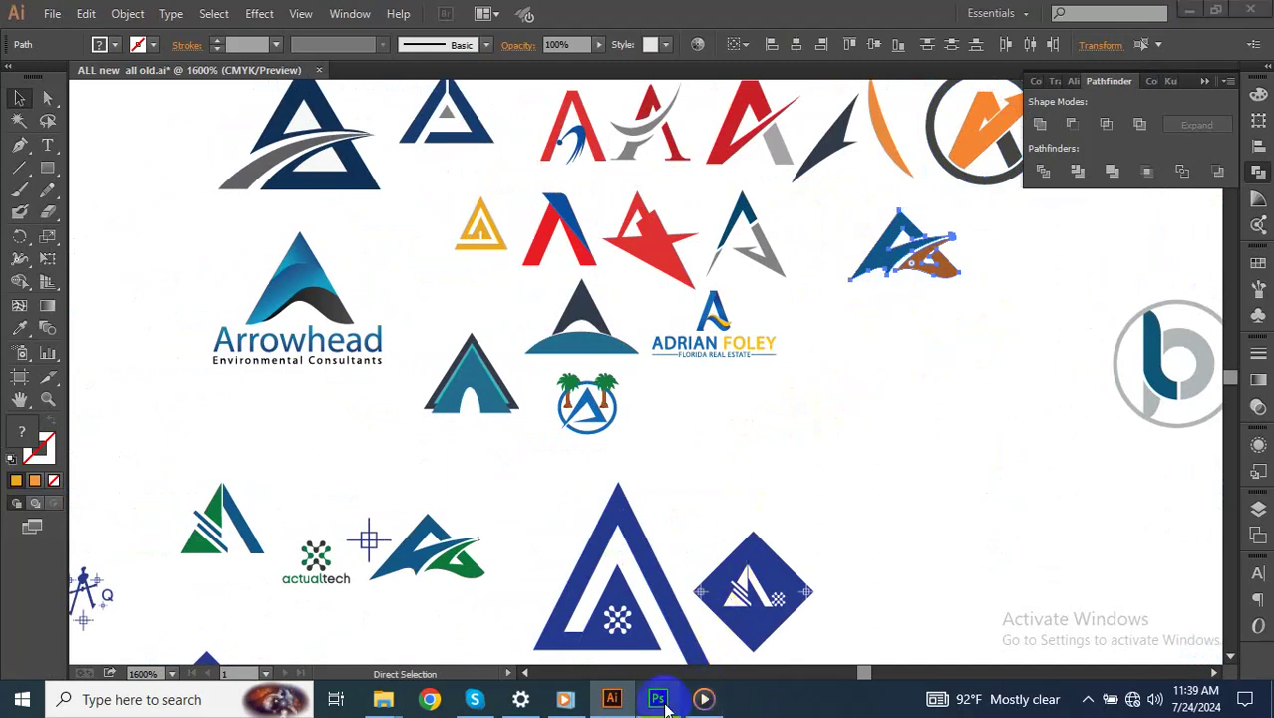
Paste the blue and brown A logo into the Print smart object, sized over the old logo
double_click(1114, 456)
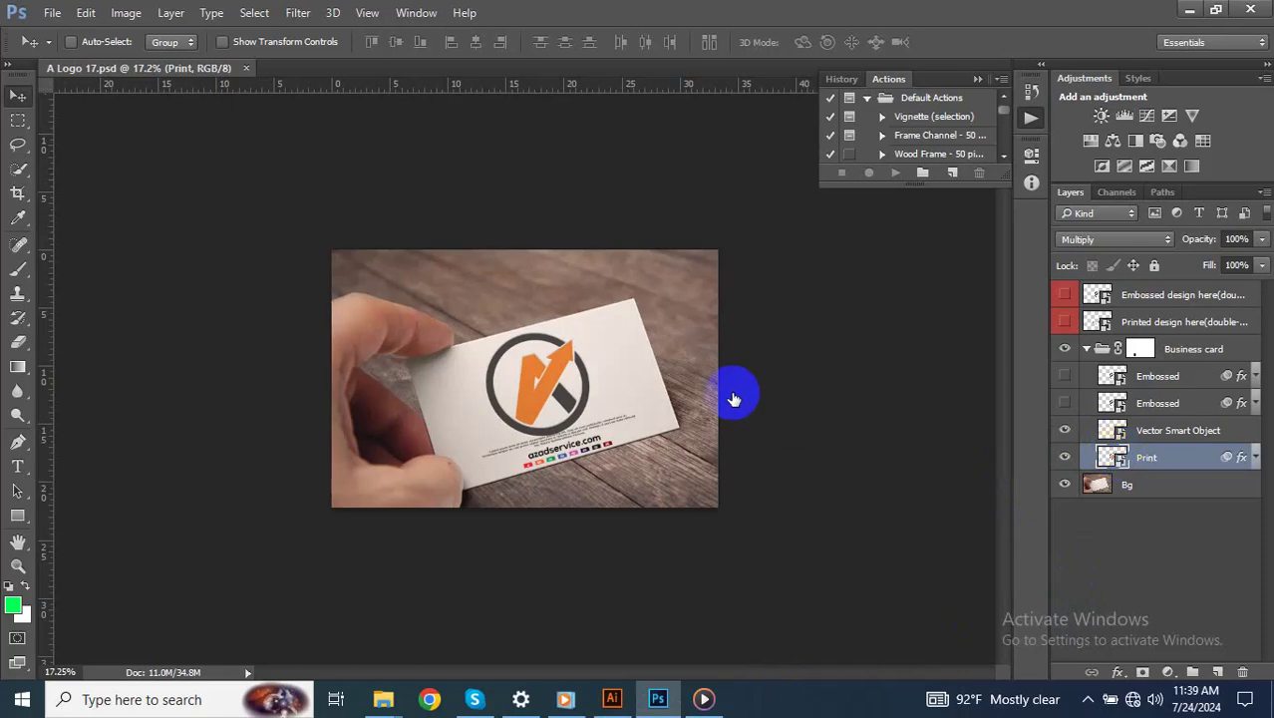
key("ctrl+v")
left_click(704, 220)
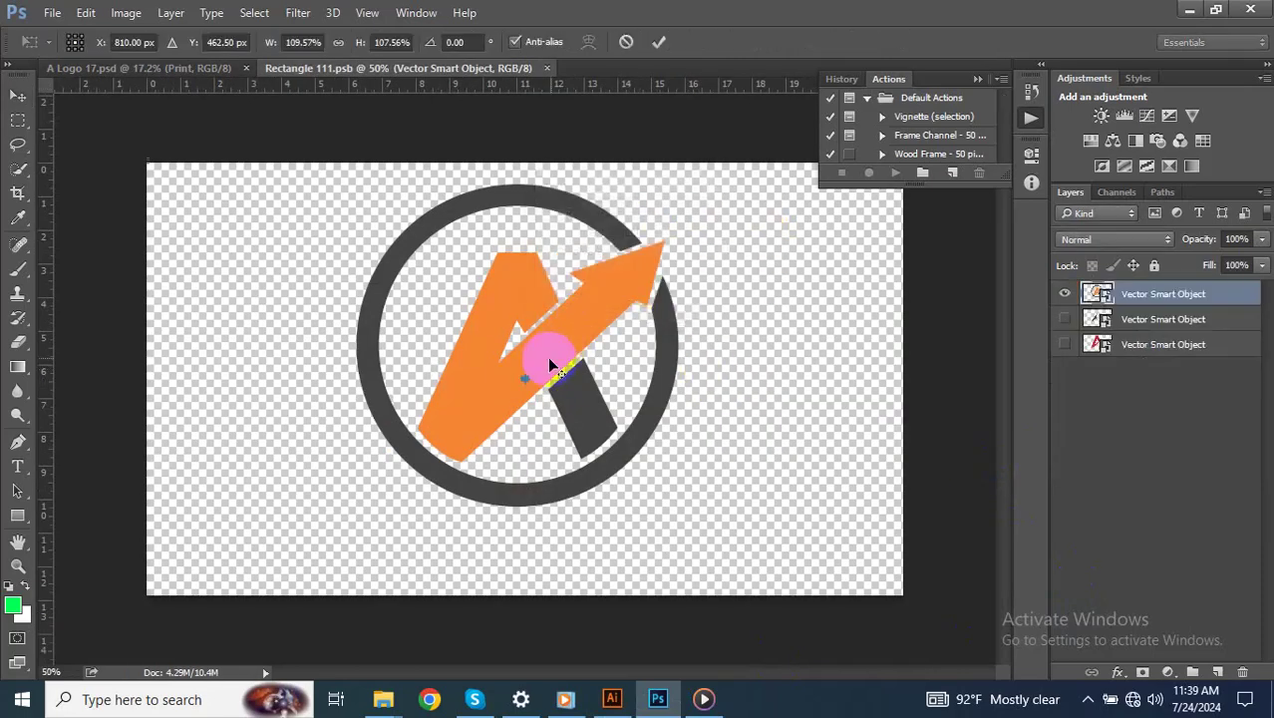
mouse_move(528, 379)
left_mouse_down()
mouse_move(747, 517)
mouse_move(677, 455)
mouse_move(681, 437)
left_mouse_up()
key("Return")
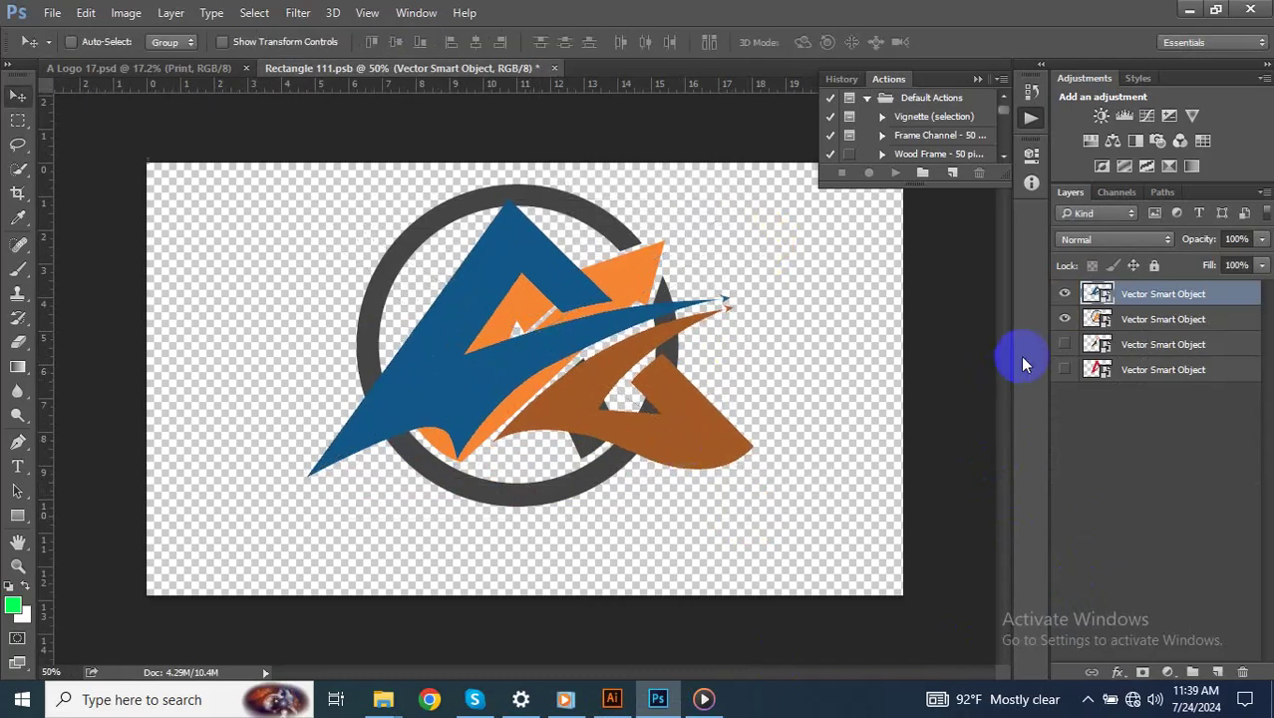
Hide the circled orange logo layer, then close and save the smart object
left_click(1079, 322)
left_click(1064, 319)
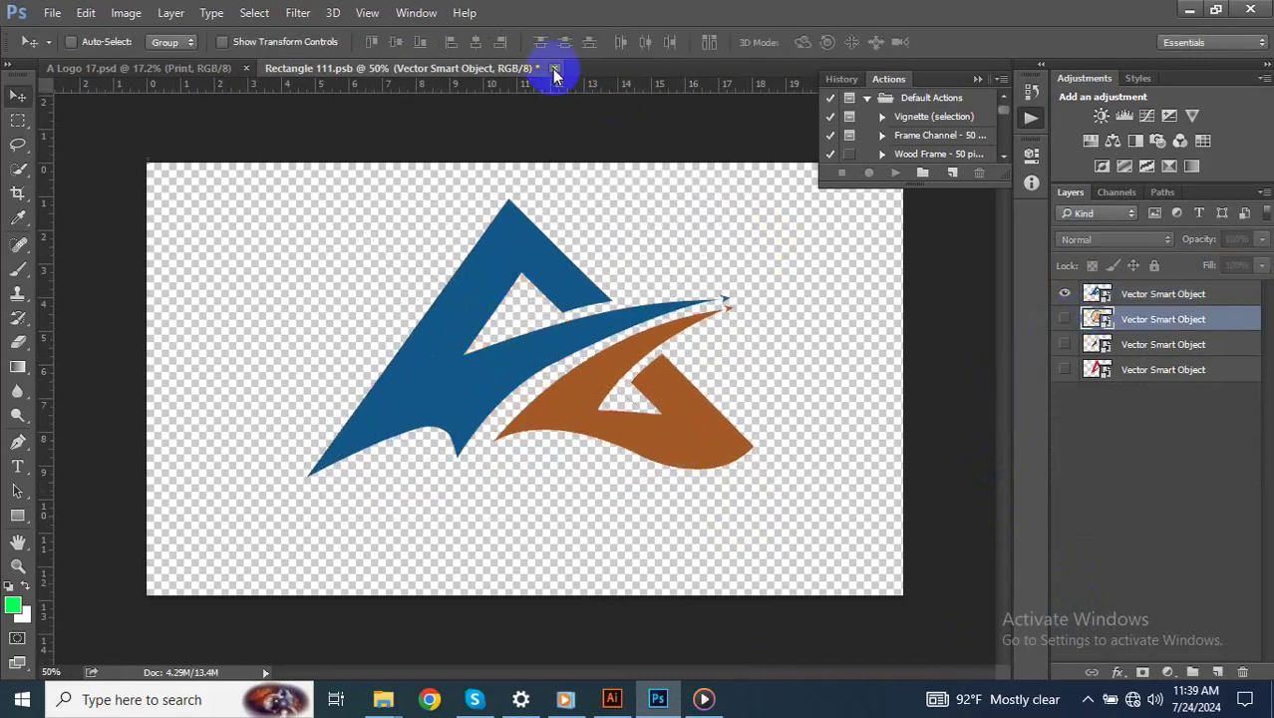
key("ctrl+w")
left_click(562, 279)
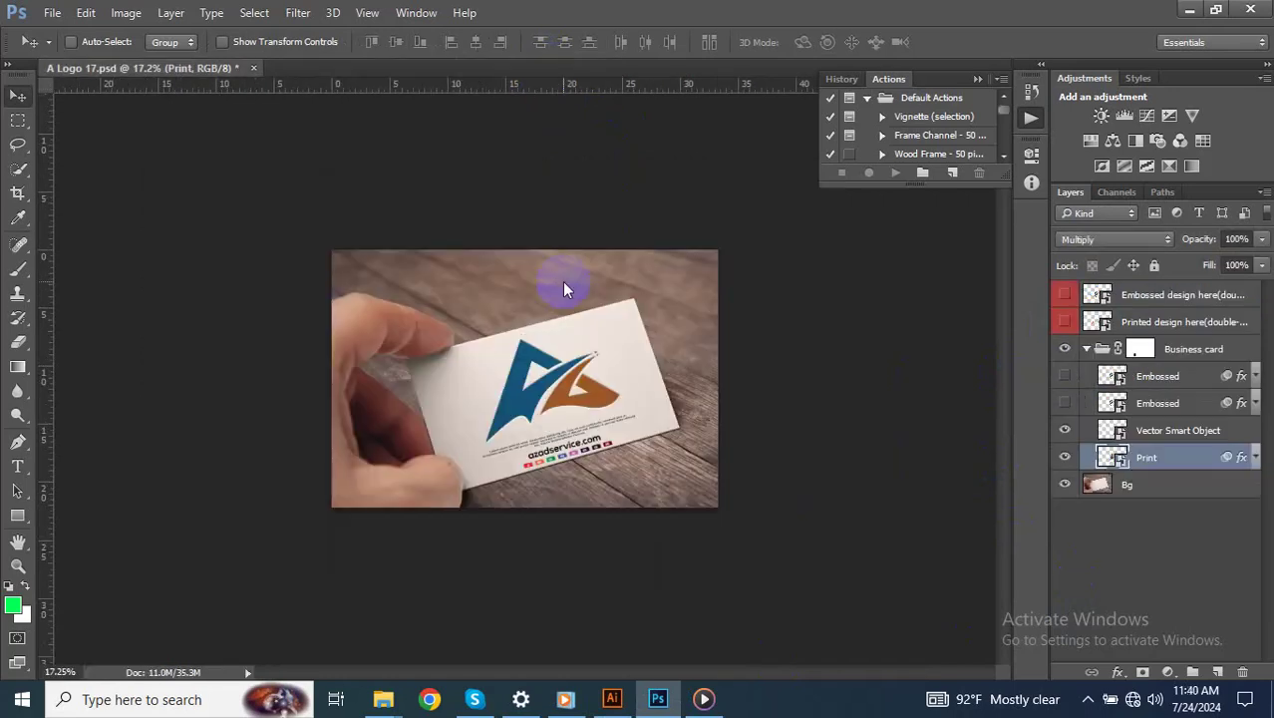
Save the blue-and-brown mockup as 'A Logo 18.psd' with the compatibility options
key("ctrl+shift+s")
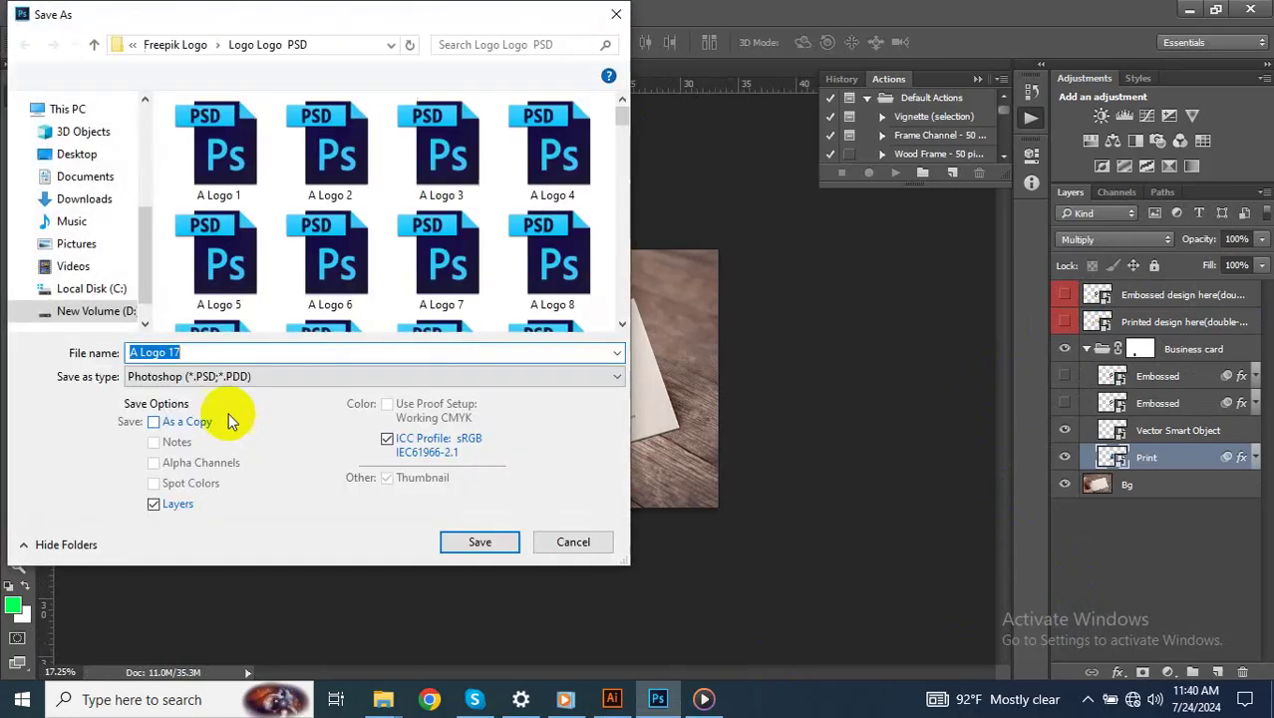
type("18")
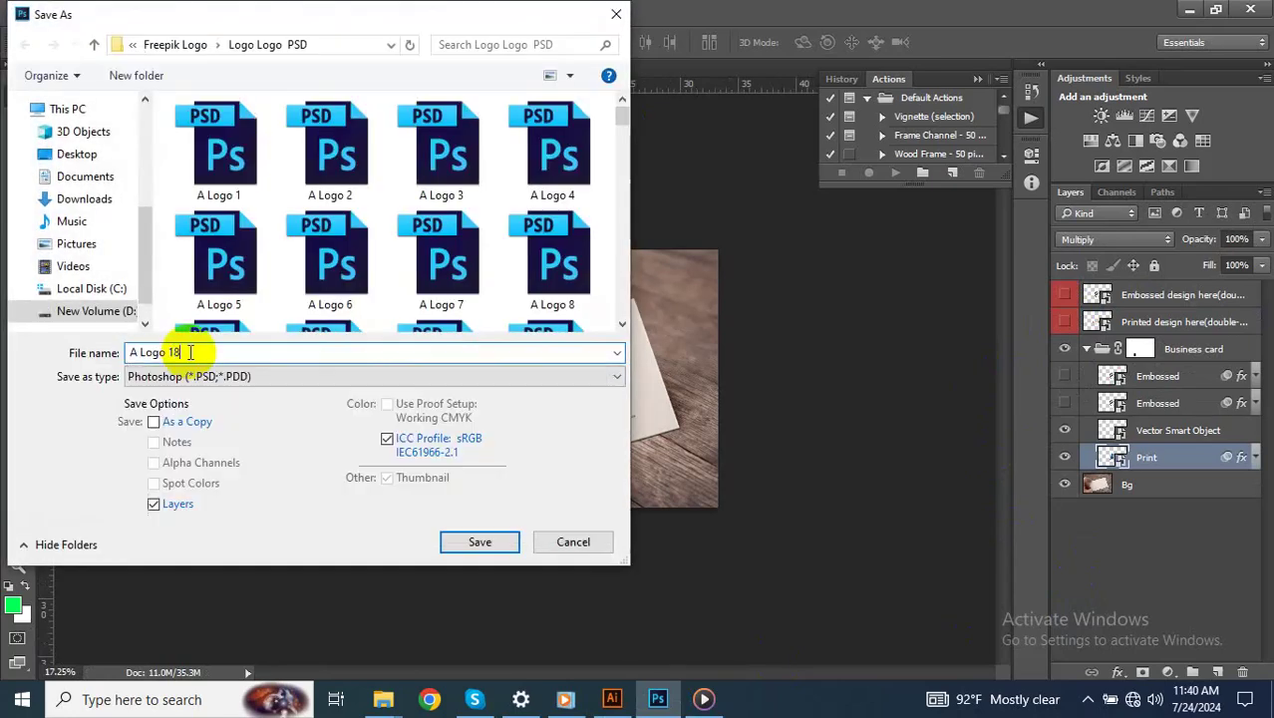
left_click(478, 544)
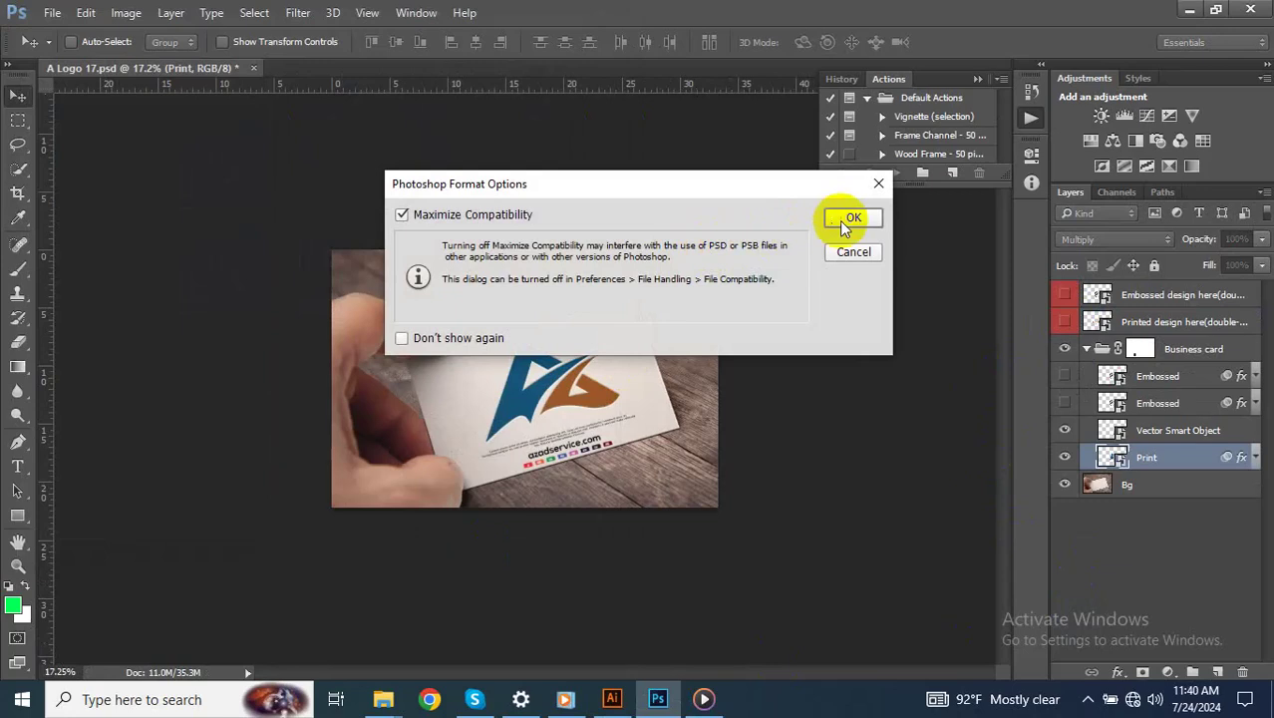
left_click(844, 213)
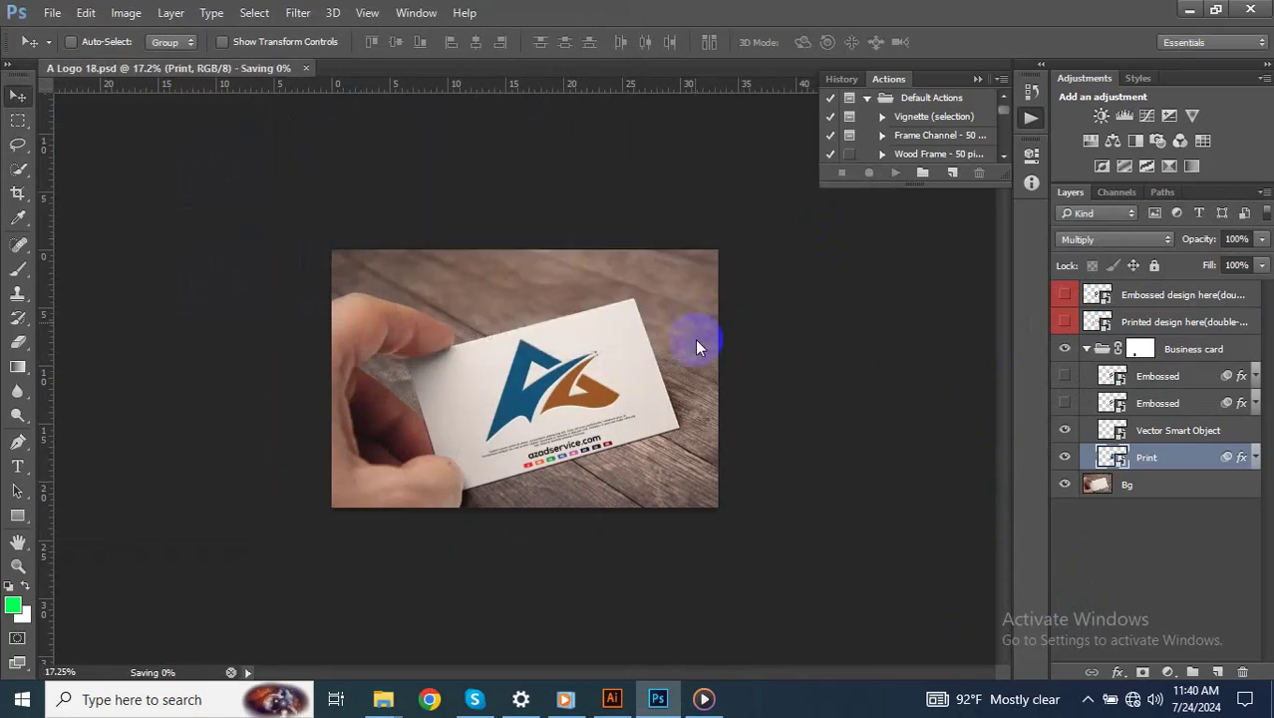
Export a JPEG copy named 'A-Logo-18' through Save for Web
key("ctrl+alt+shift+s")
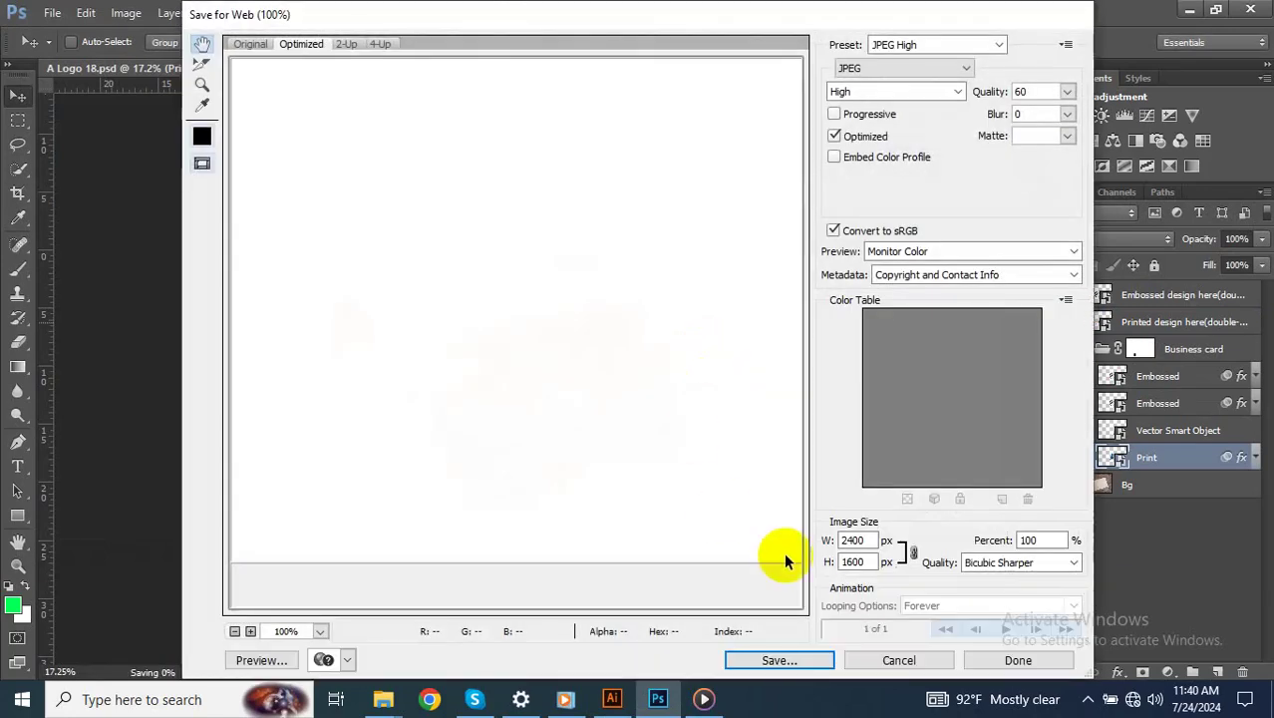
left_click(764, 658)
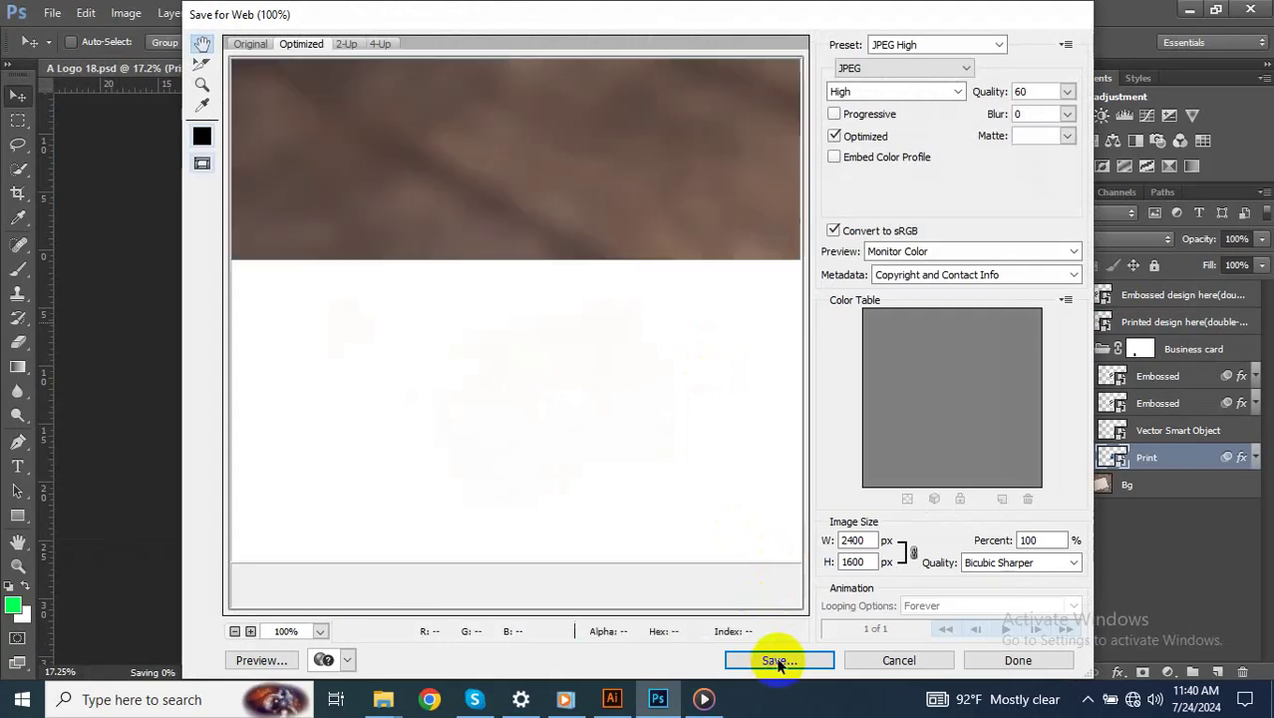
left_click(776, 660)
left_click(663, 374)
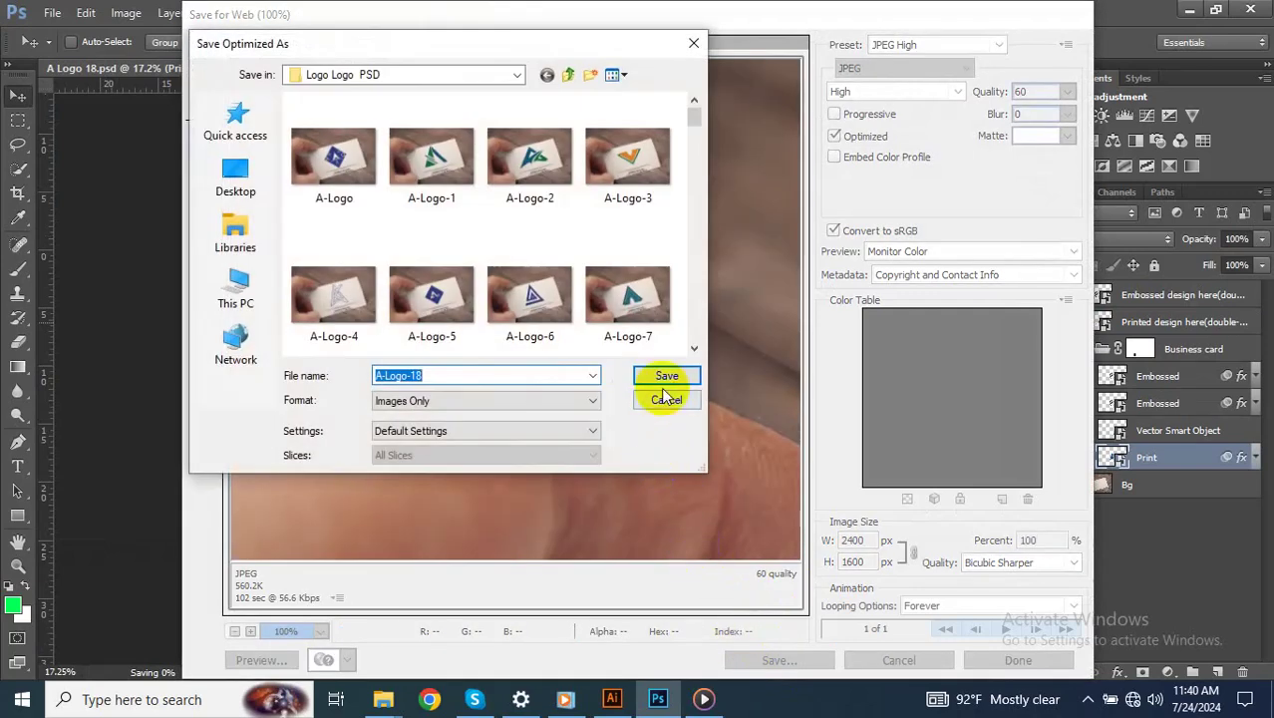
In Illustrator, start marquee-selecting the blue and grey A logo with the Selection tool
left_click(612, 699)
key("v")
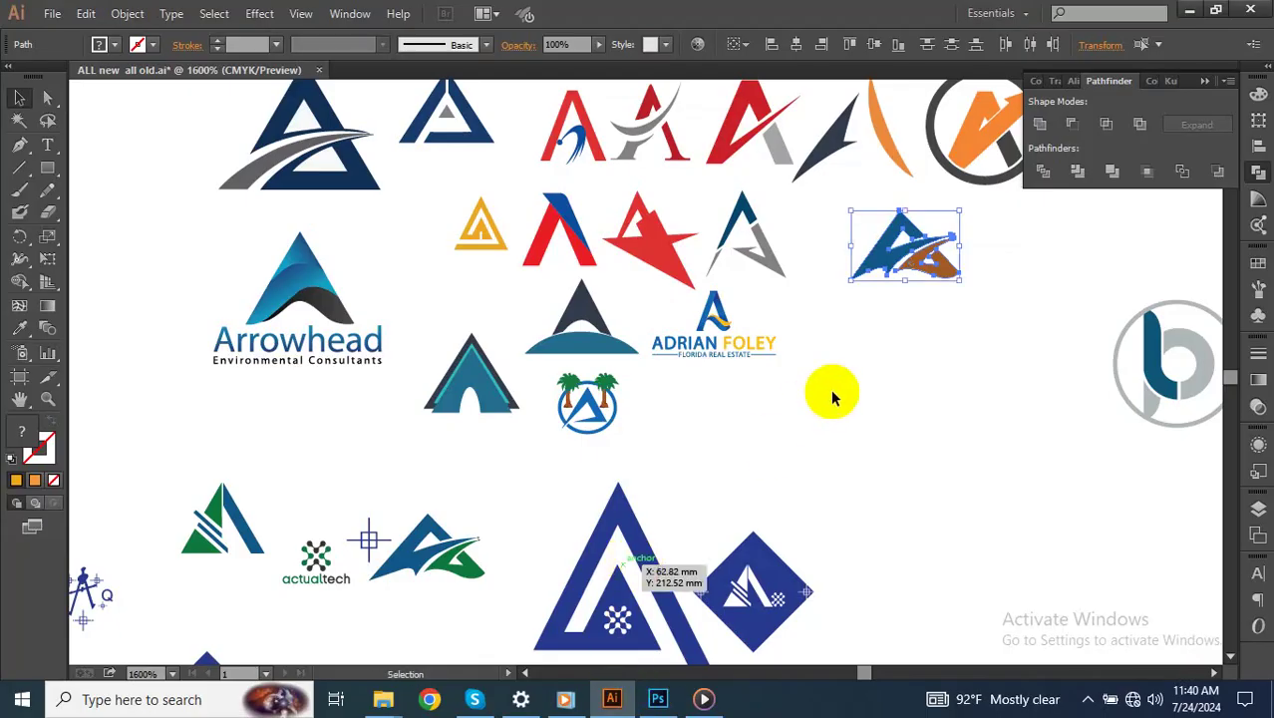
scroll(817, 408, "up", 2)
left_click_drag(744, 231, 688, 311)
Paste the blue and grey A logo into the card artwork as a smart object, enlarged
key("a")
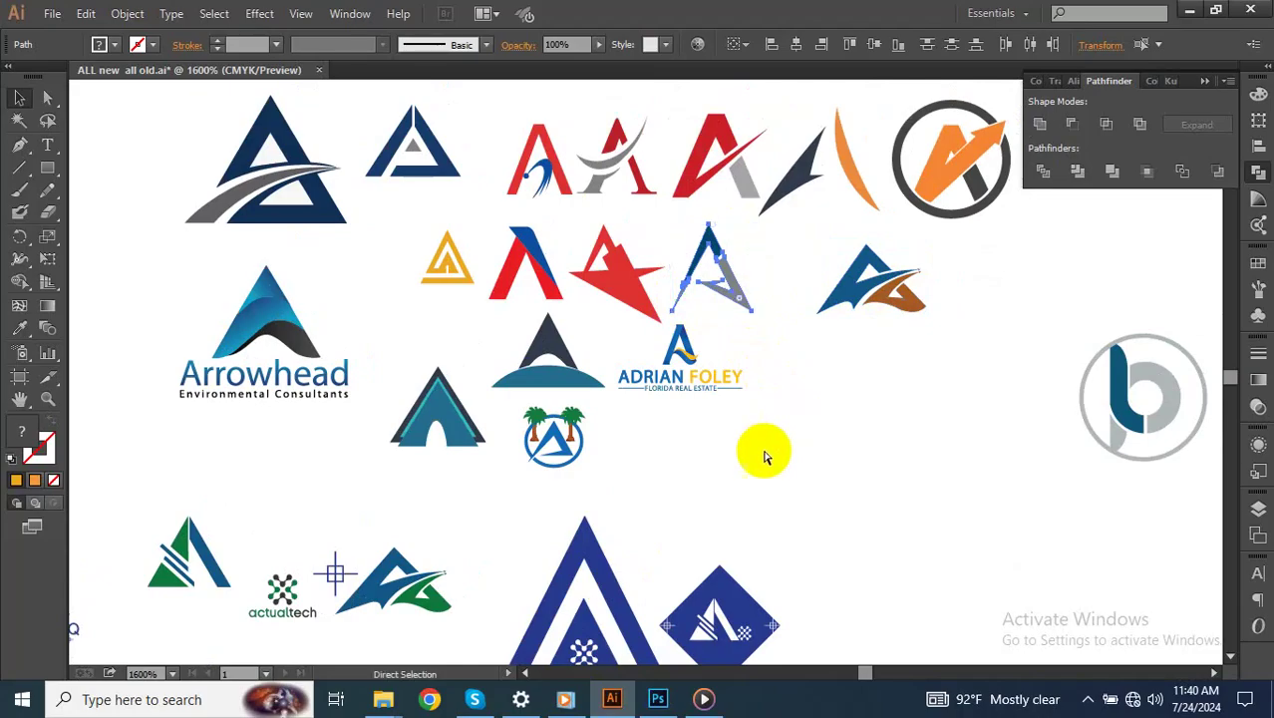
left_click(657, 699)
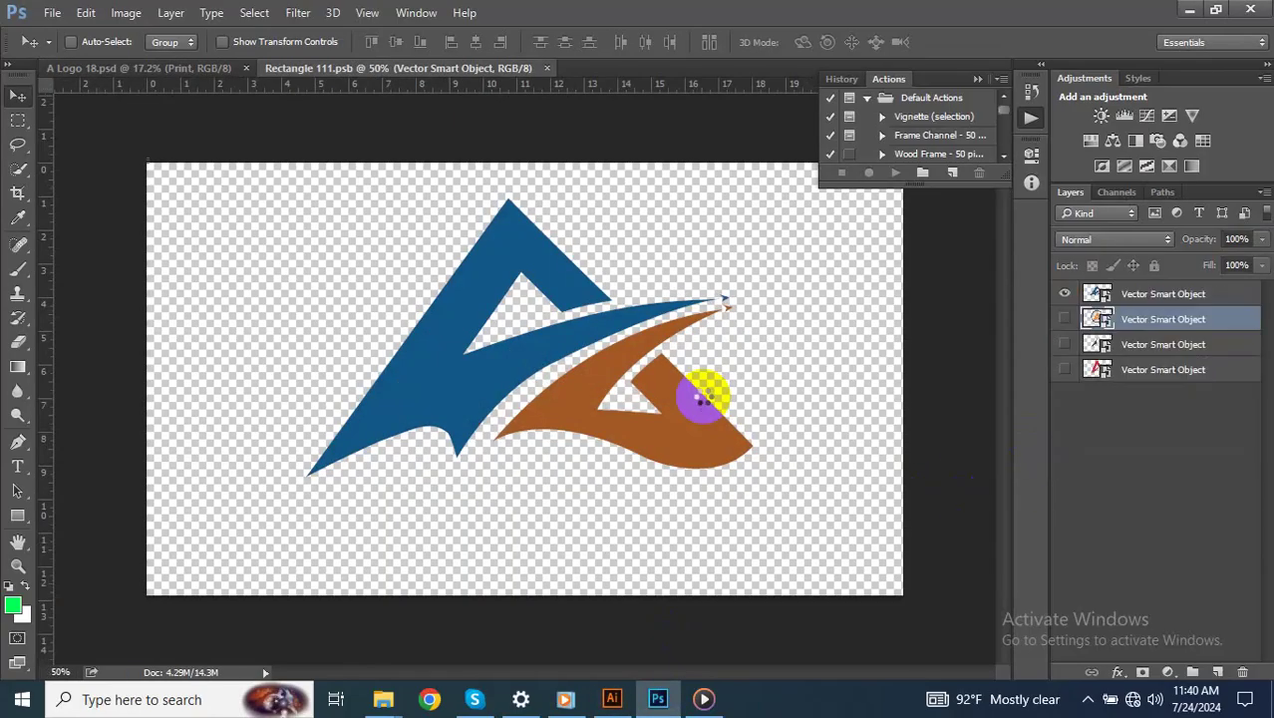
key("ctrl+v")
left_click(703, 219)
mouse_move(526, 387)
left_mouse_down()
mouse_move(626, 476)
mouse_move(679, 496)
left_mouse_up()
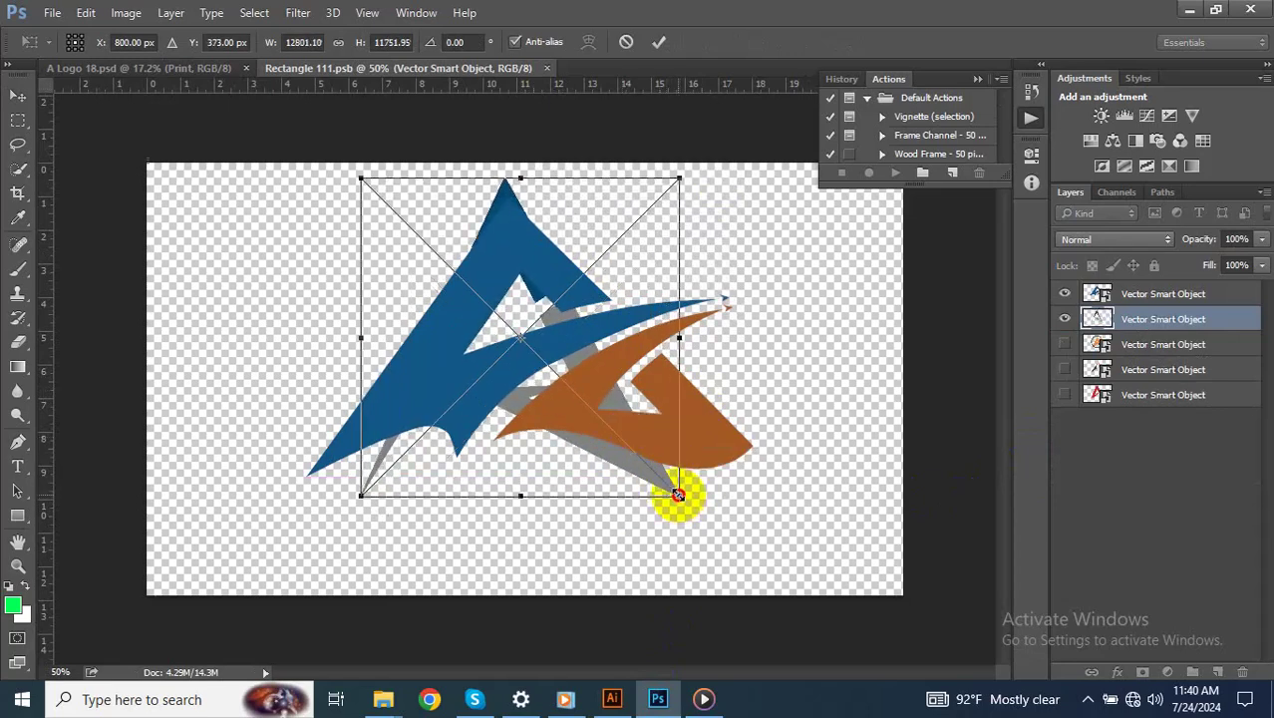
key("Return")
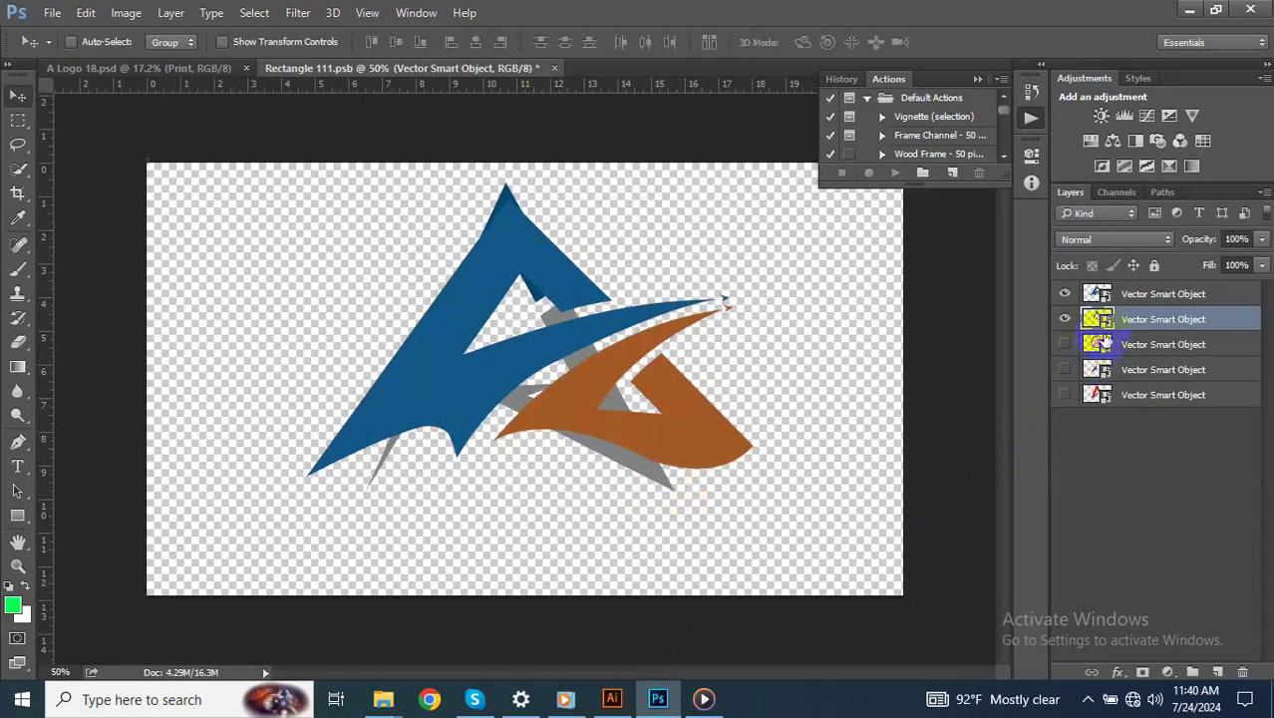
Hide the old blue and brown logo layer, then close and save the card artwork
left_click(1062, 320)
left_click(1062, 318)
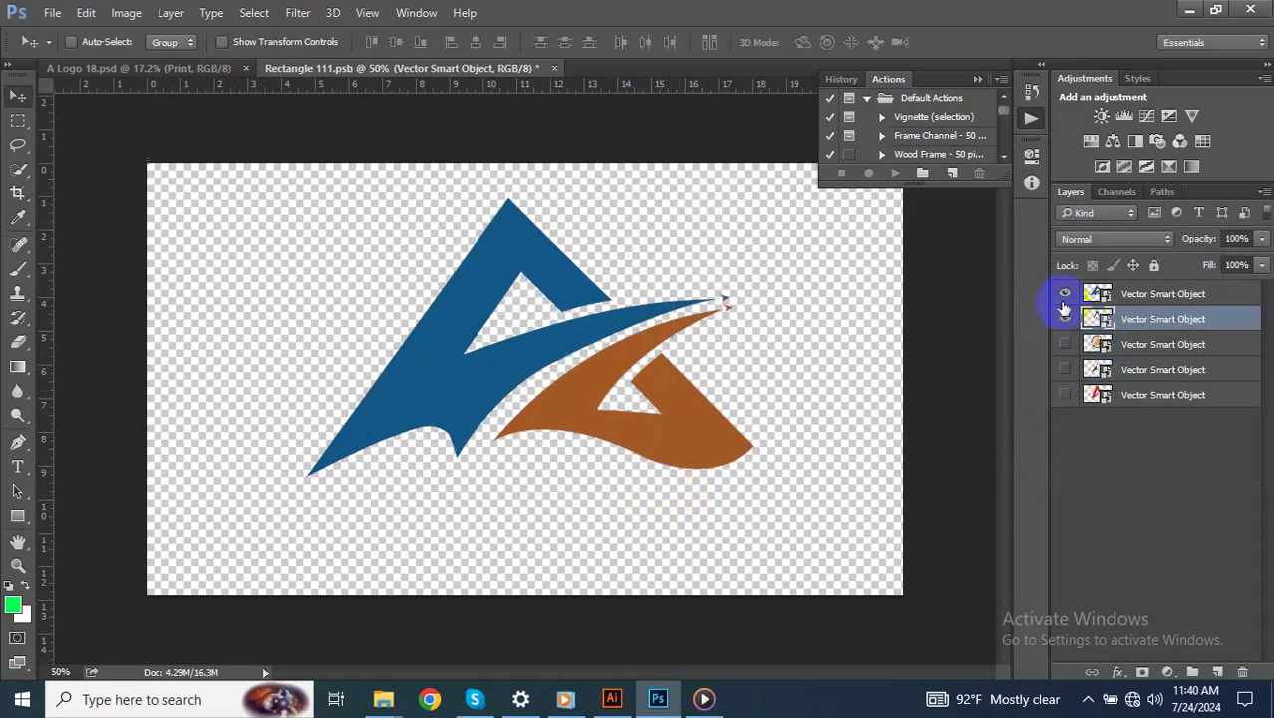
left_click(1063, 293)
left_click(553, 72)
left_click(566, 278)
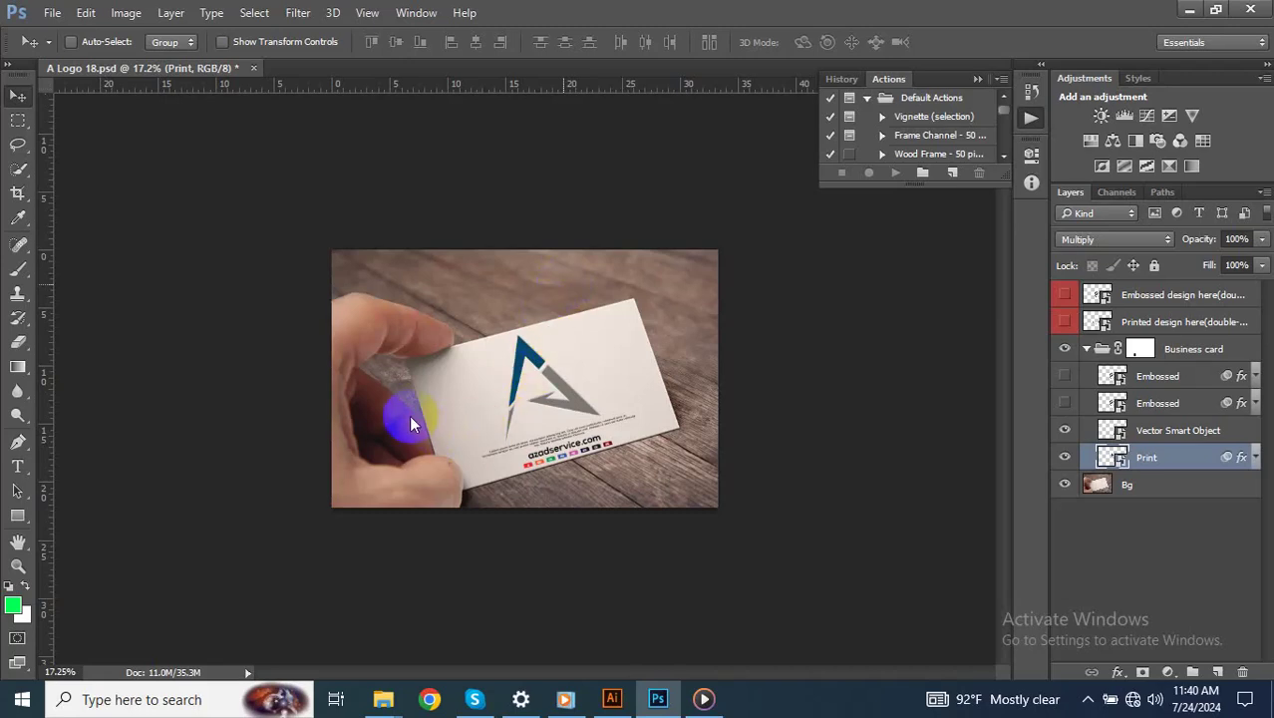
Save the mockup as A Logo 19.psd
key("ctrl+shift+s")
double_click(211, 349)
type("19")
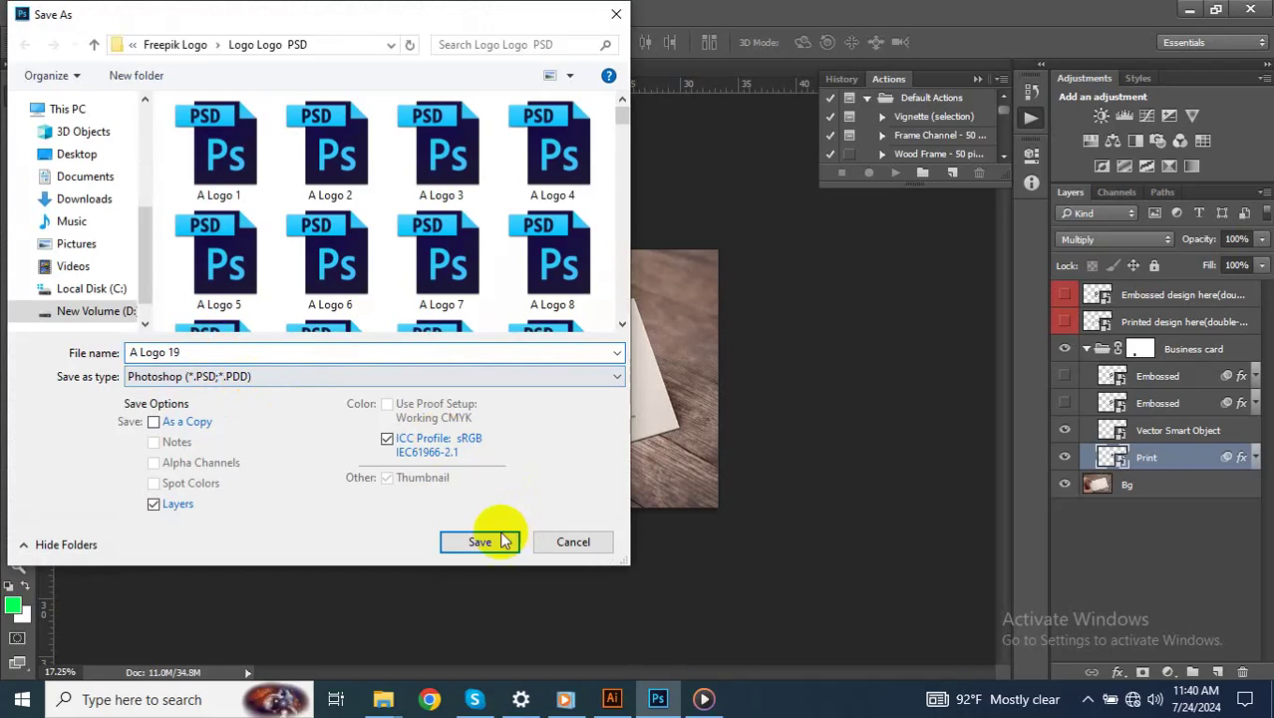
left_click(498, 542)
left_click(844, 216)
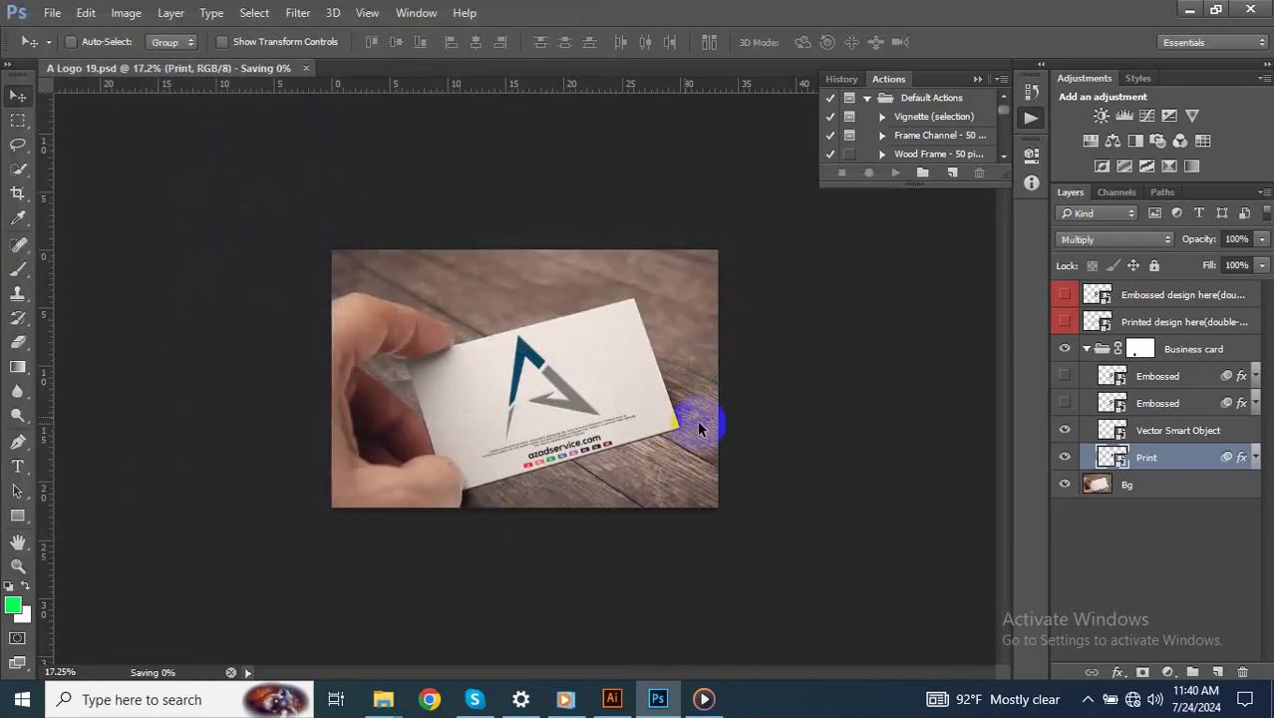
Export the mockup as a JPEG High file named A-Logo-19 and return to Illustrator
key("ctrl+alt+shift+s")
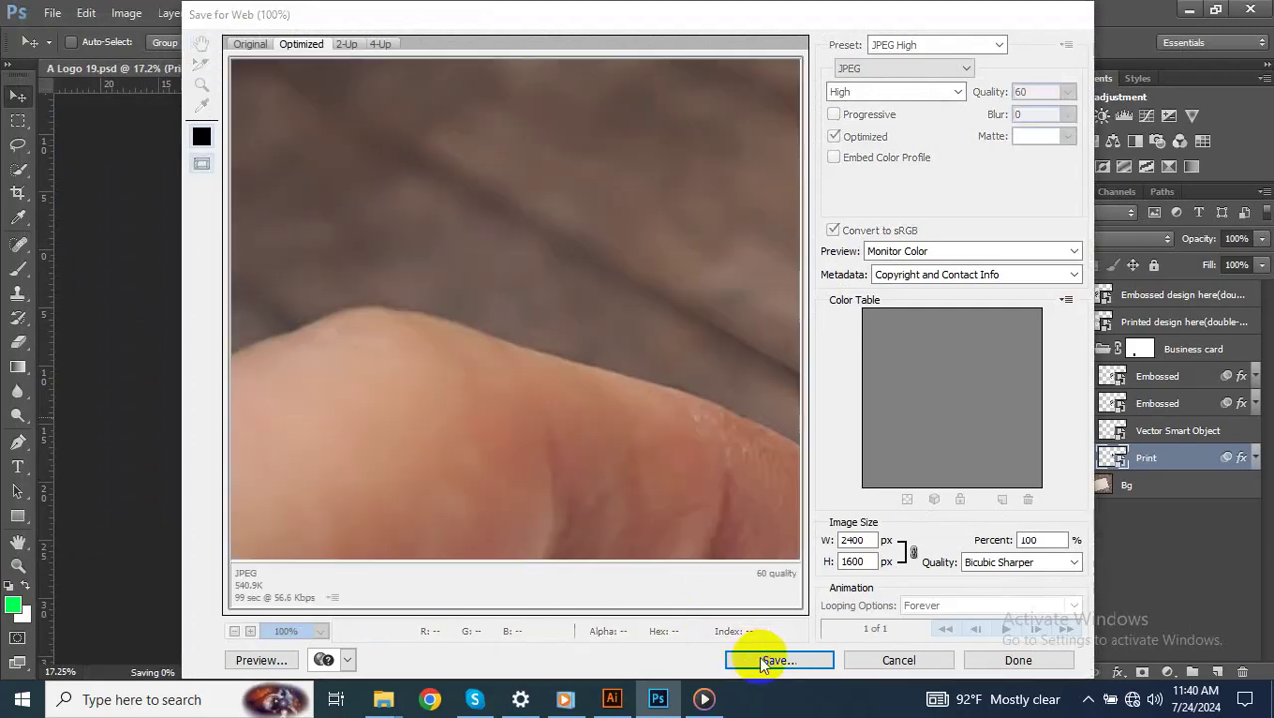
left_click(765, 660)
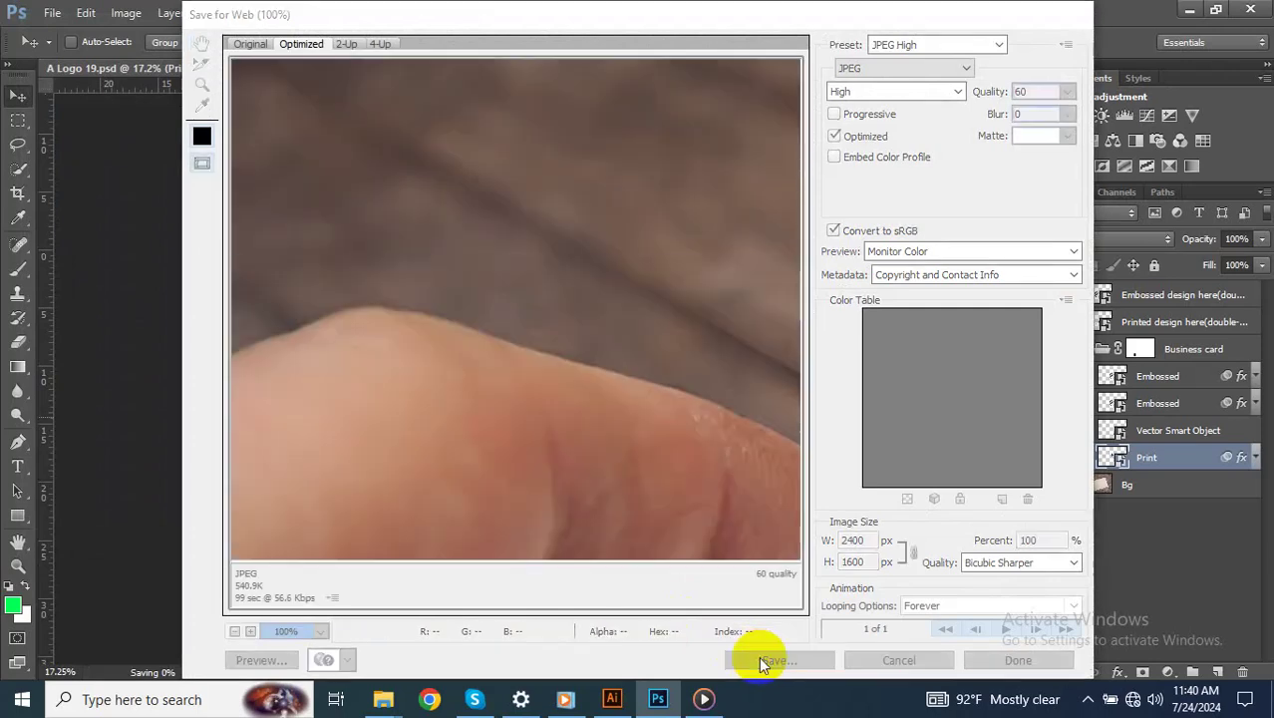
left_click(661, 375)
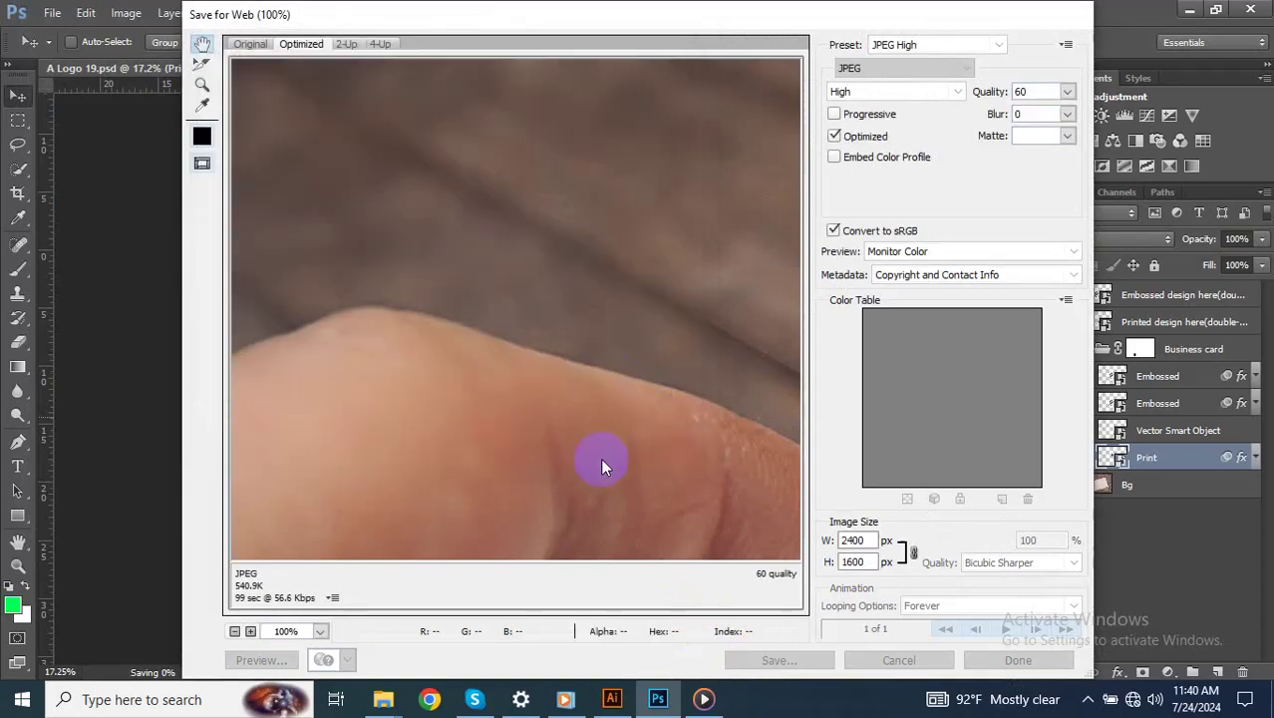
left_click(612, 699)
Select the small blue and yellow A from the real-estate logo and bring it over to Photoshop
scroll(674, 428, "left", 2)
key("v")
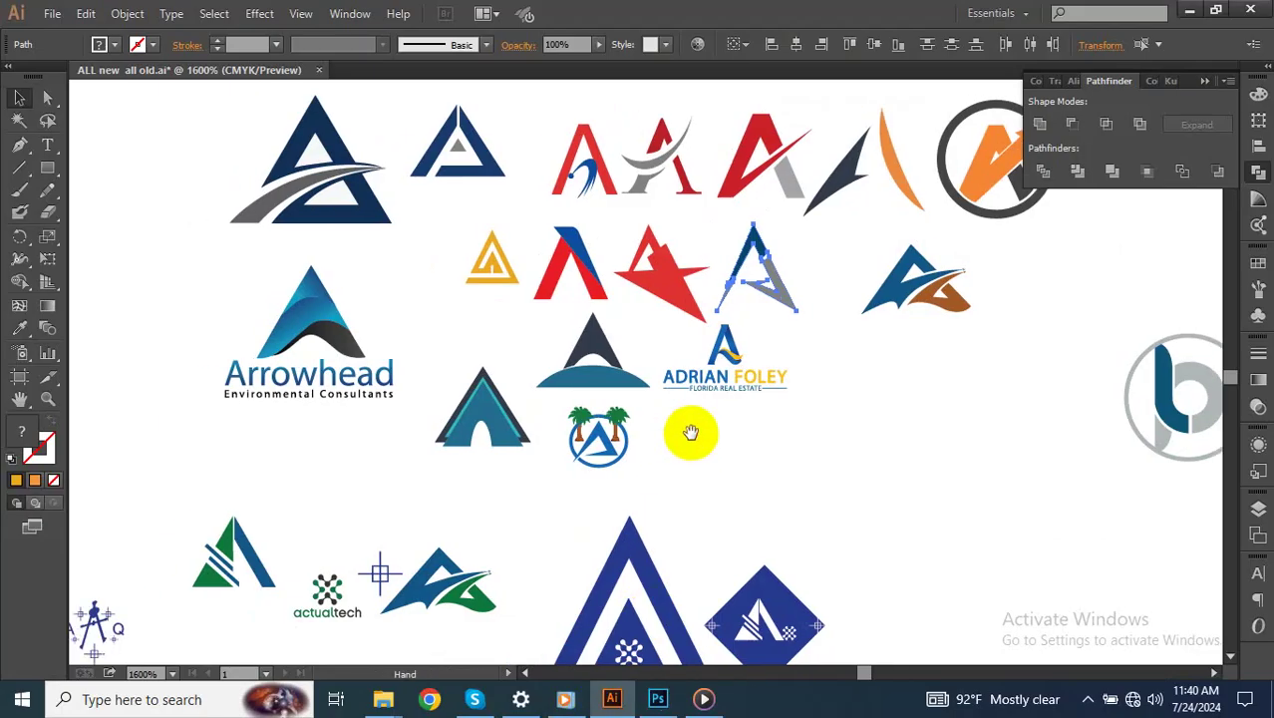
left_click_drag(750, 395, 660, 361)
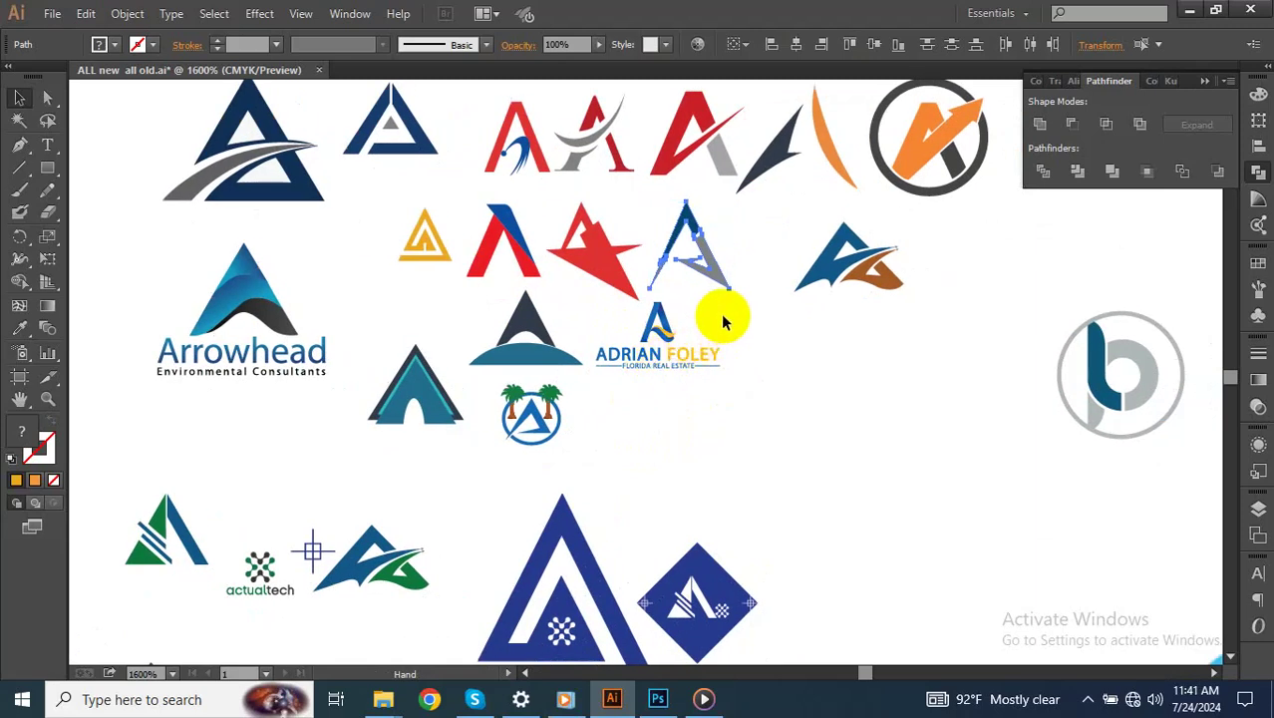
left_click(644, 338)
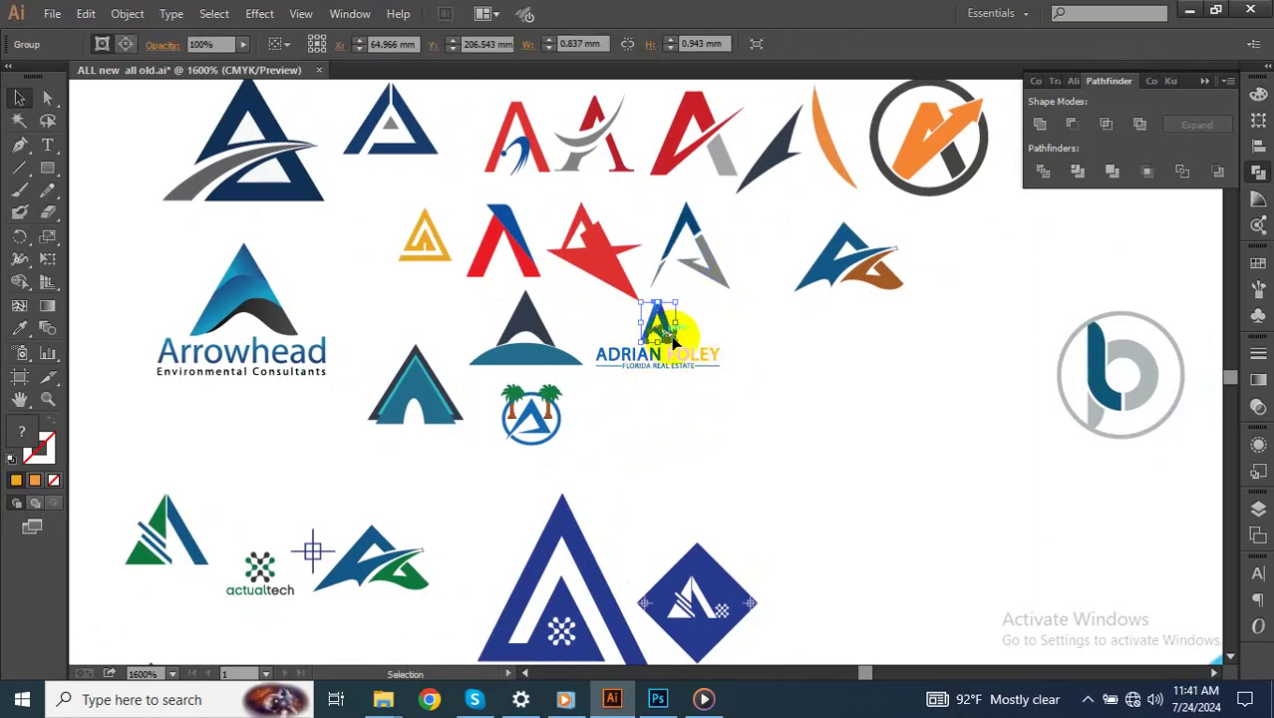
left_click(657, 699)
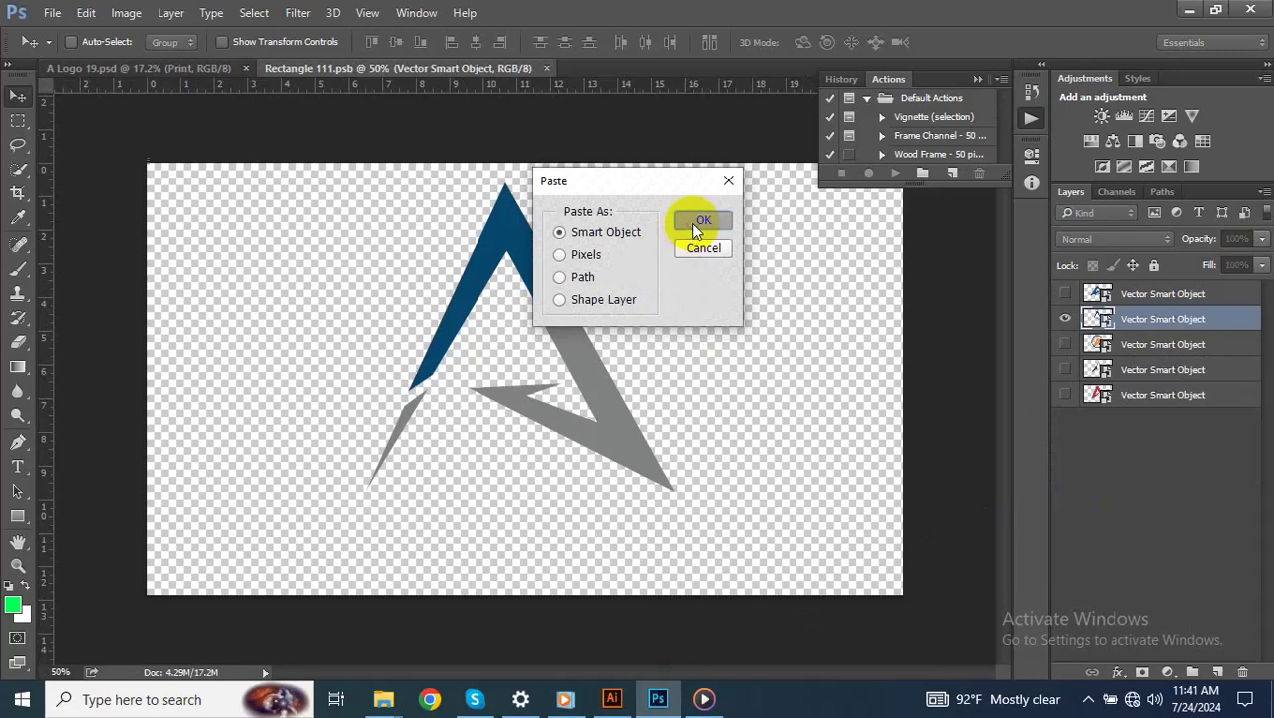
Paste the blue and yellow A as an enlarged smart object, hide the grey logo, save Rectangle 111.psb
left_click(688, 221)
mouse_move(527, 373)
left_mouse_down()
mouse_move(581, 439)
mouse_move(842, 589)
left_mouse_up()
key("Return")
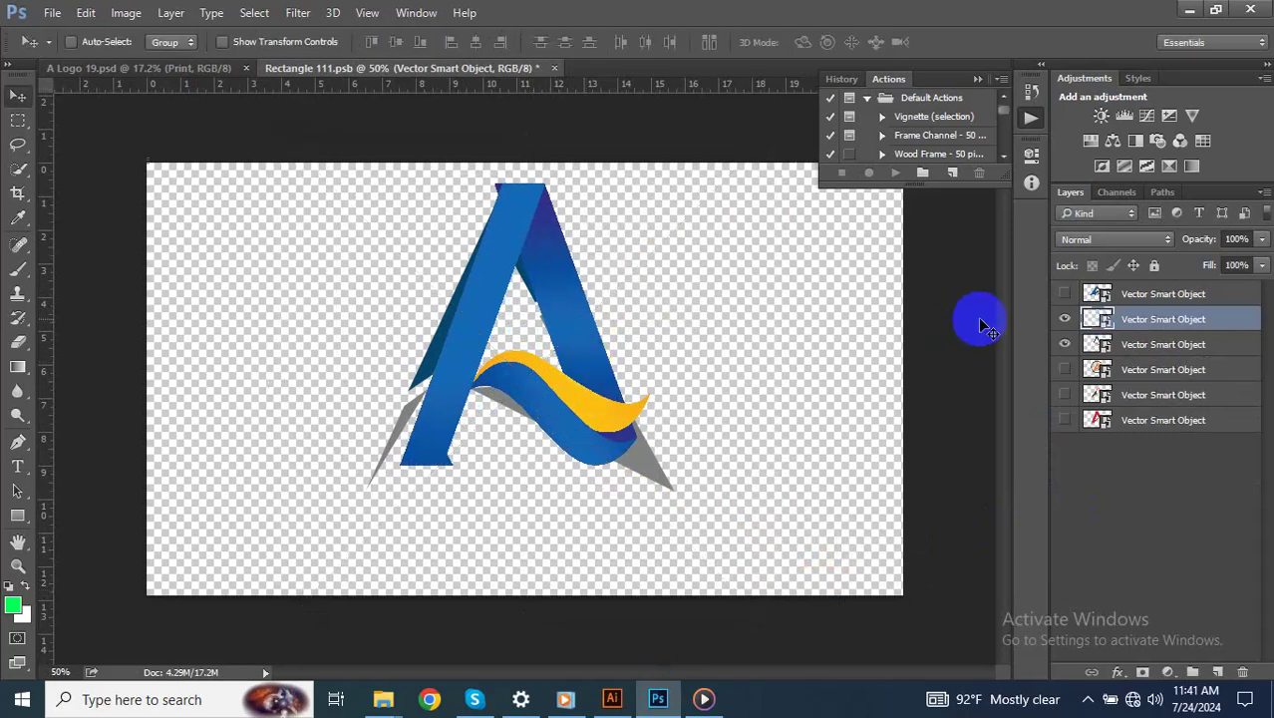
left_click(1064, 344)
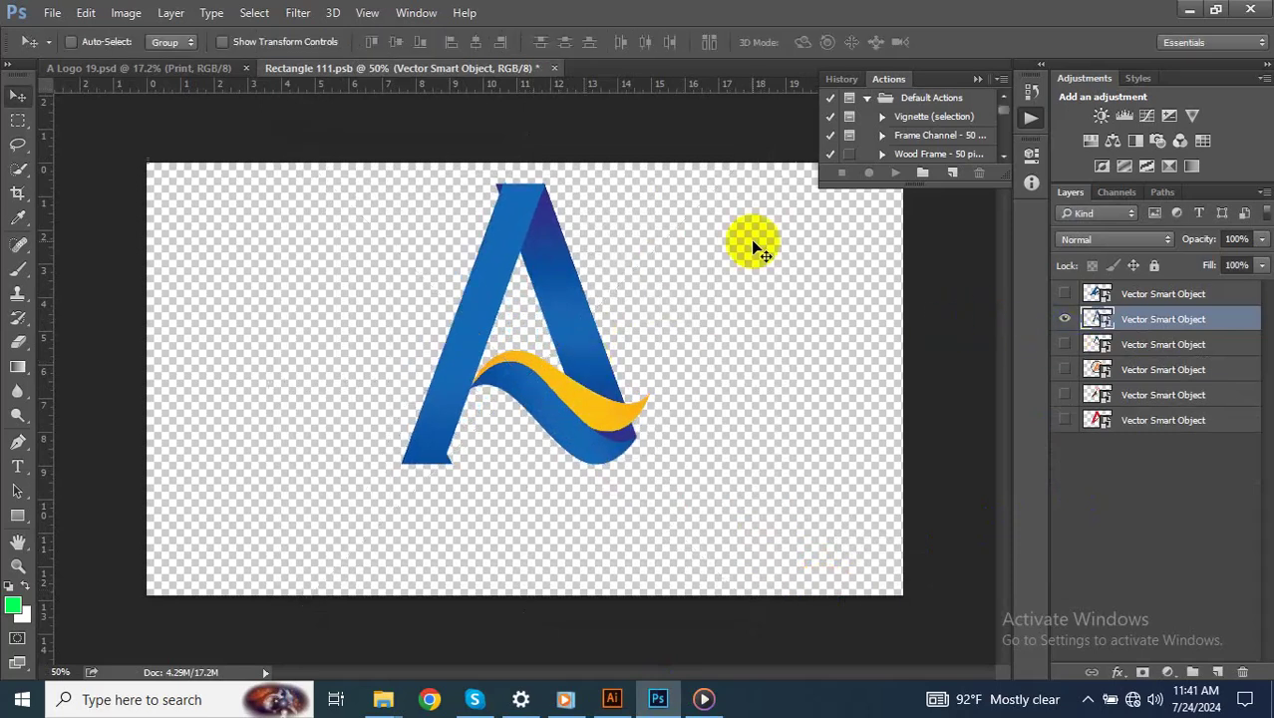
left_click(555, 68)
left_click(561, 278)
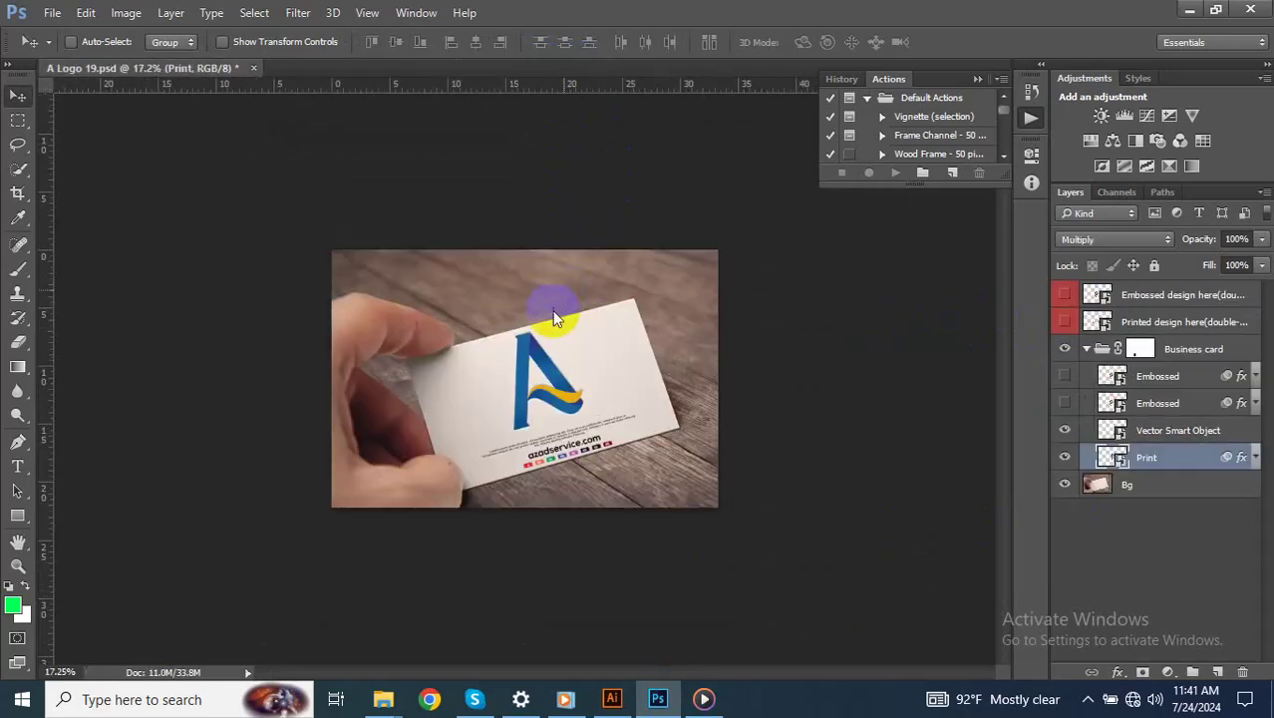
Save the mockup as A Logo 20.psd
key("ctrl+shift+s")
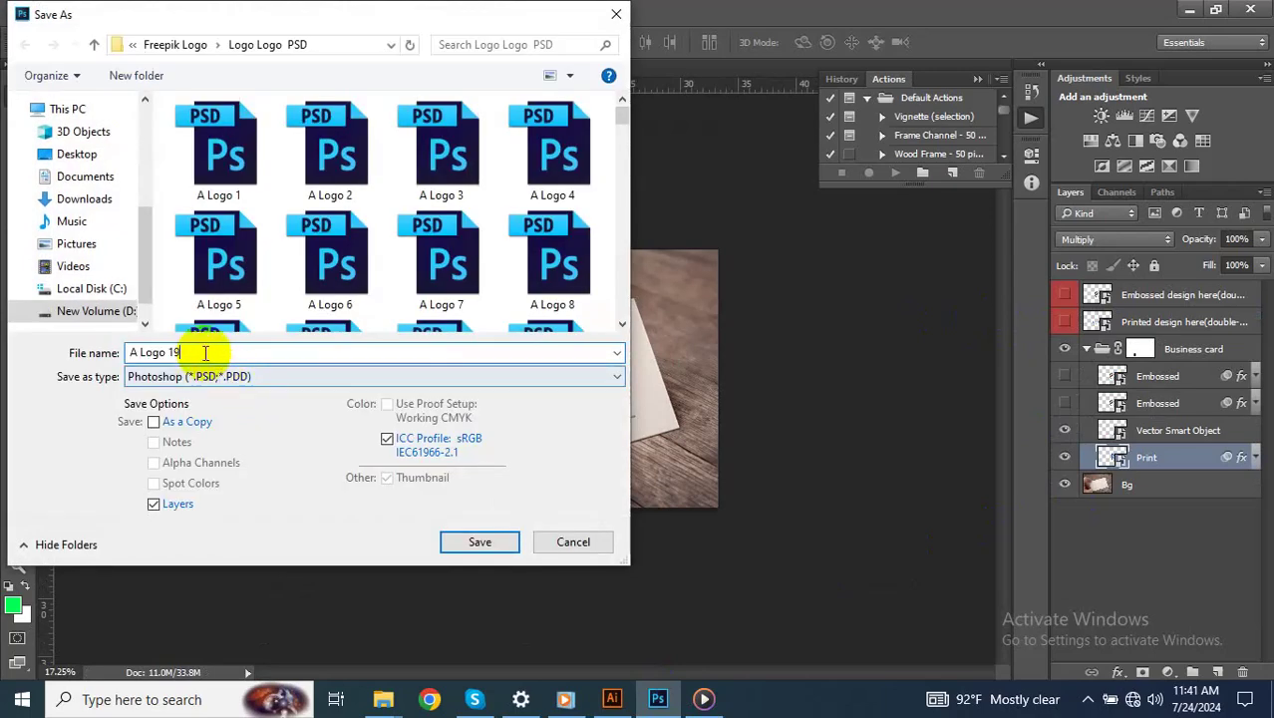
type("20")
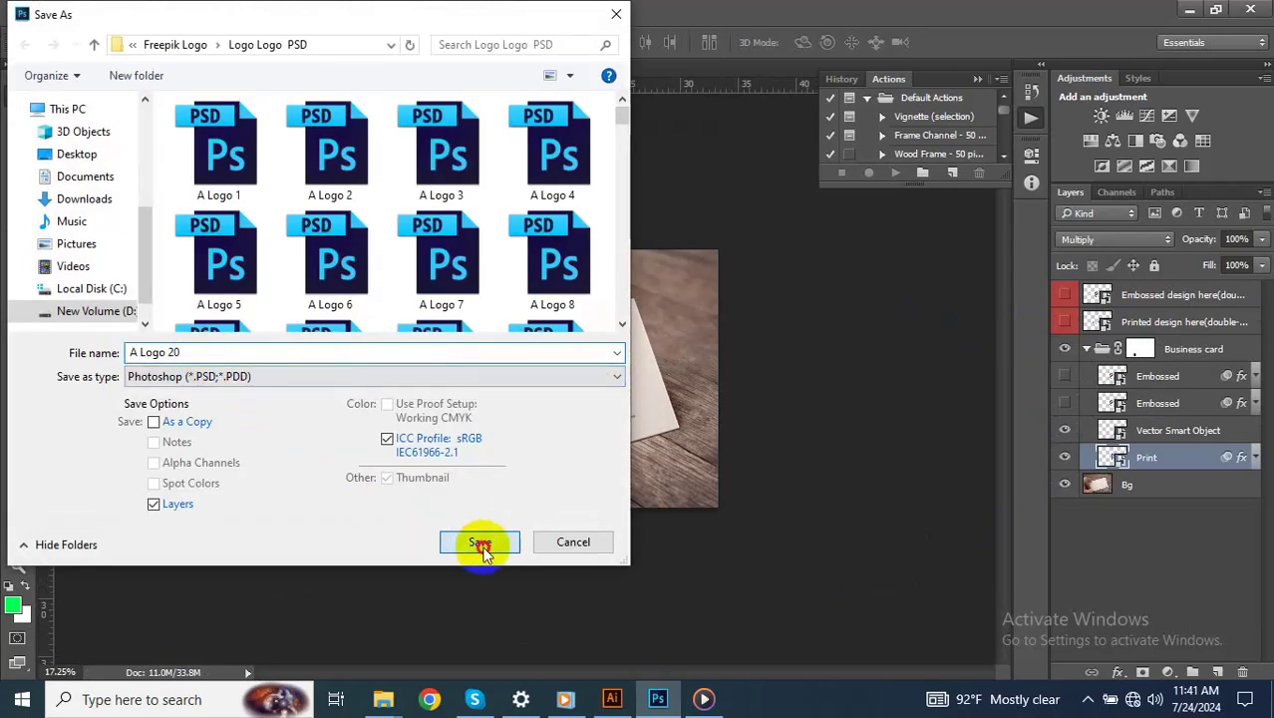
left_click(479, 541)
left_click(849, 216)
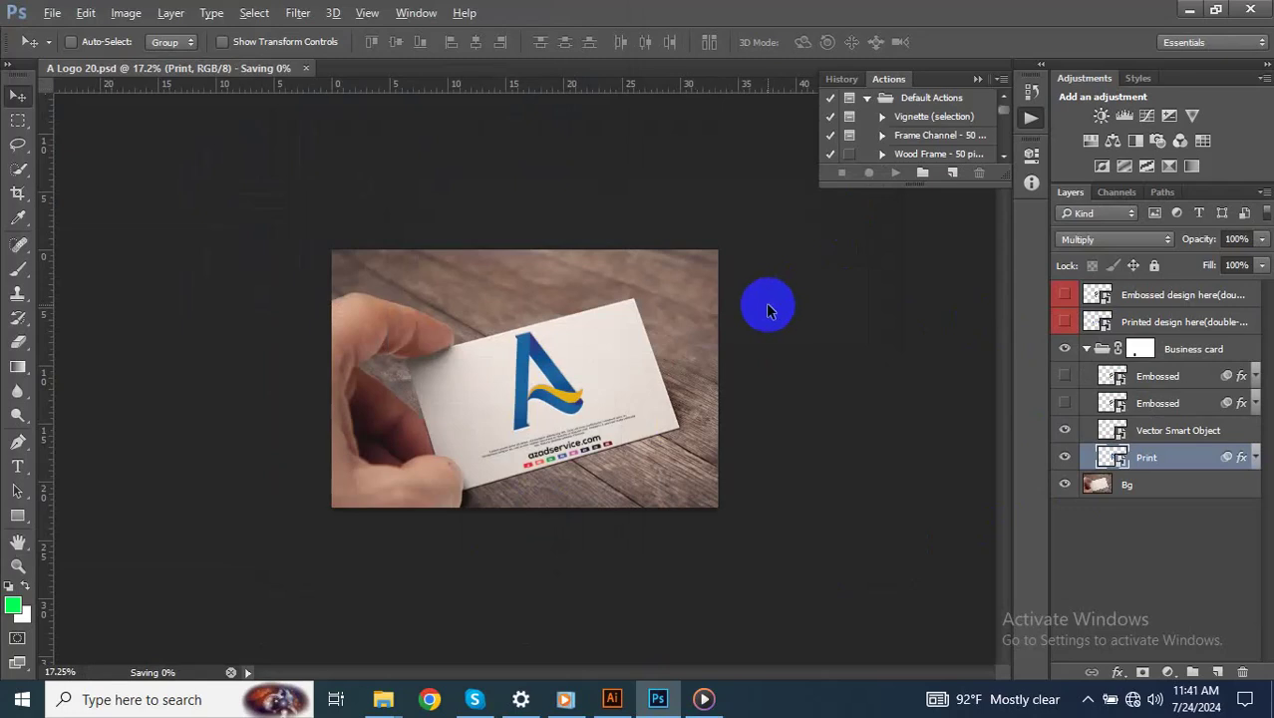
Export an A-Logo-20 JPEG, then zoom in on Illustrator's A logo collection
key("ctrl+shift+alt+s")
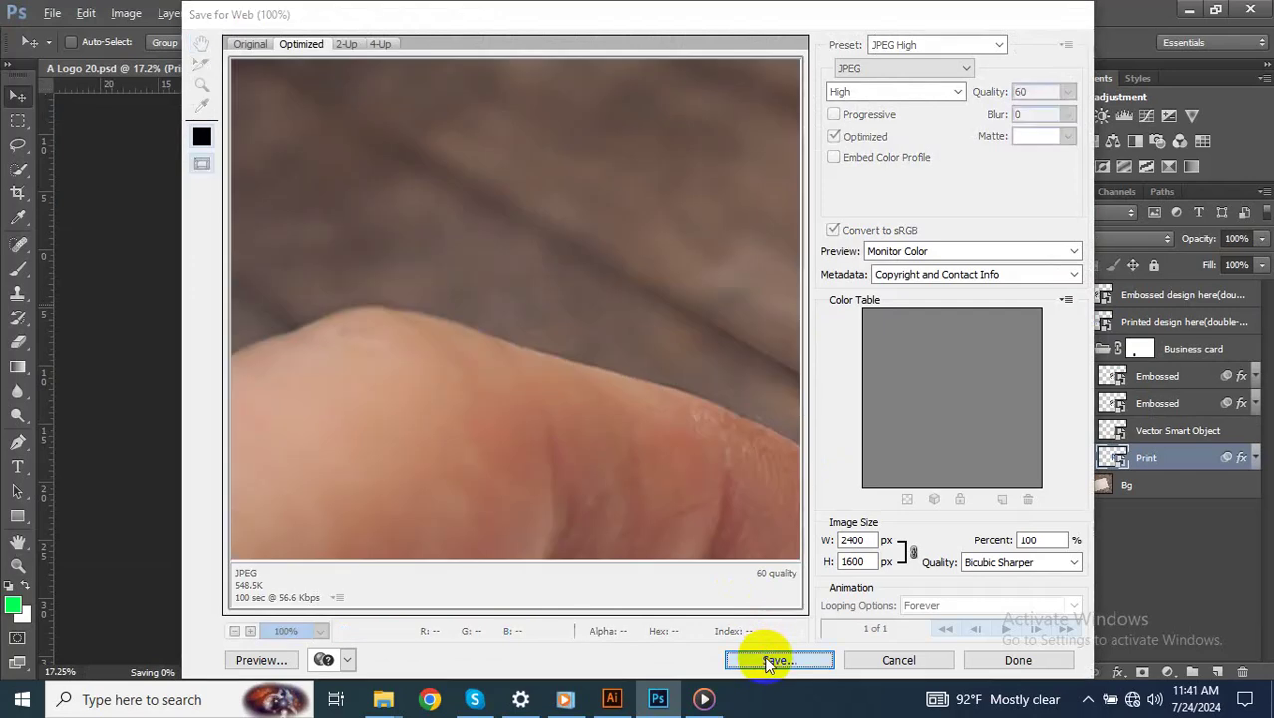
left_click(765, 660)
left_click(667, 376)
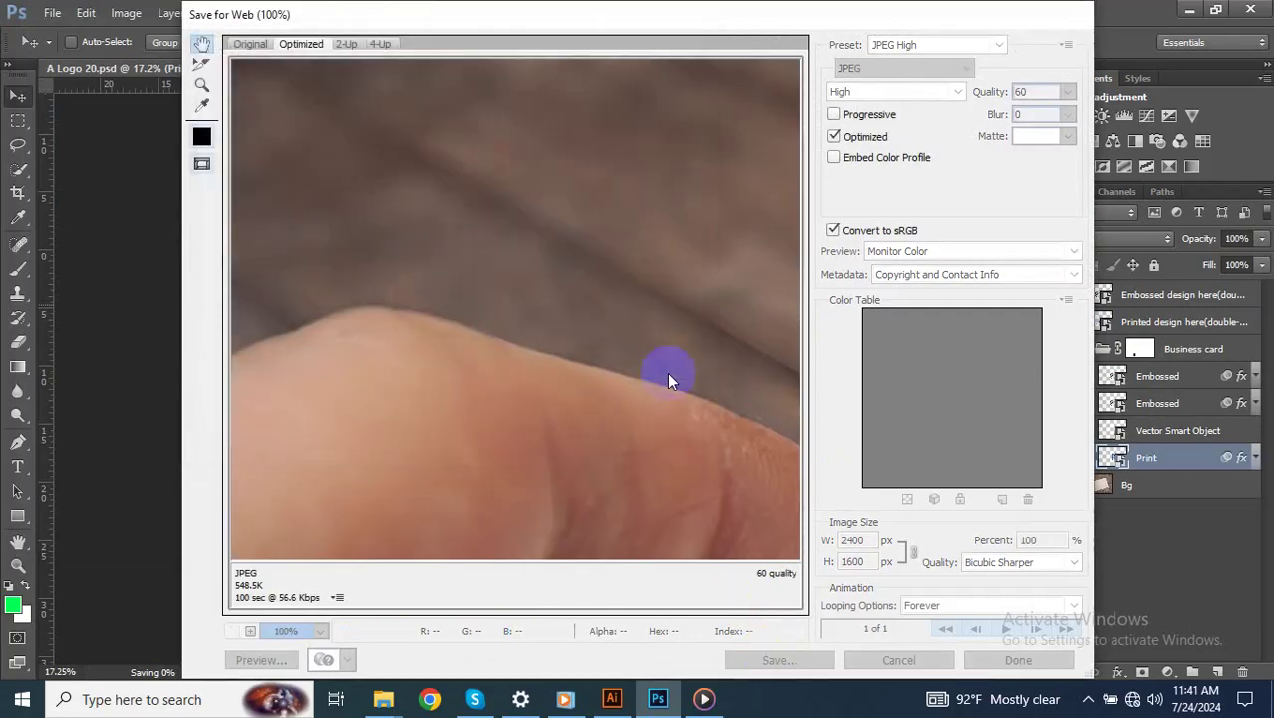
left_click(612, 698)
scroll(608, 468, "down", 5)
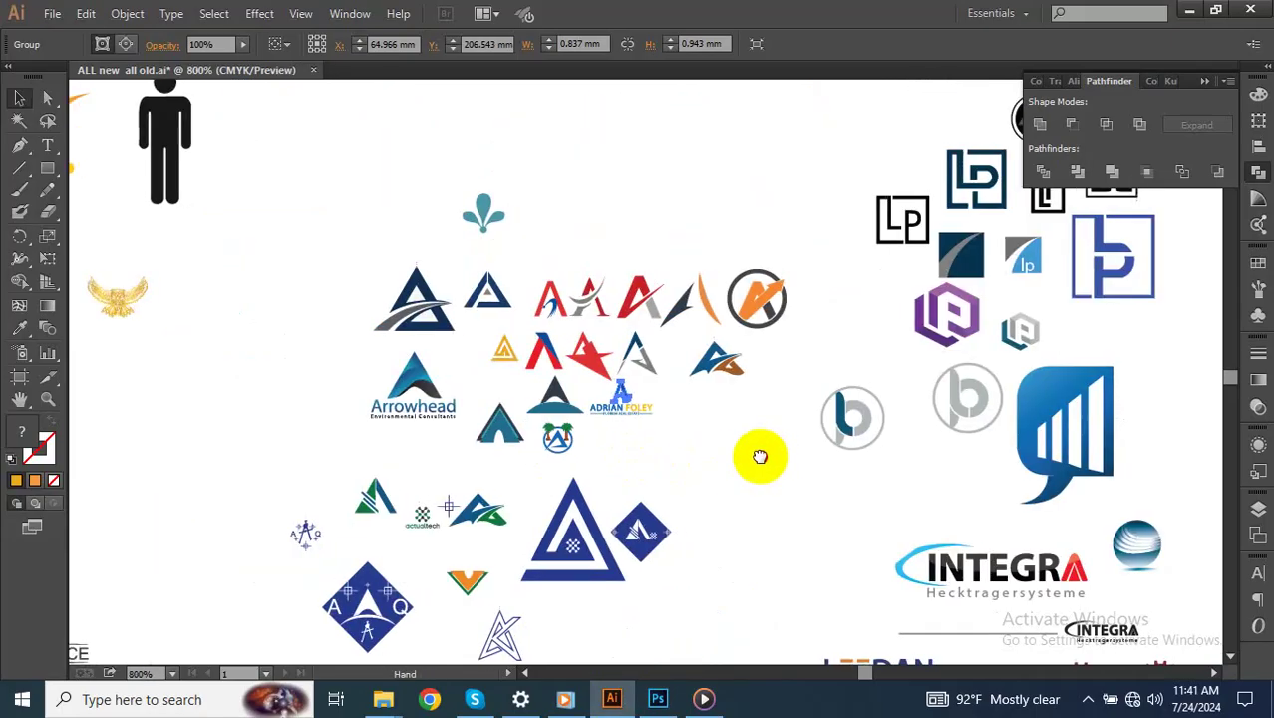
scroll(760, 456, "down", 1)
scroll(625, 406, "up", 2)
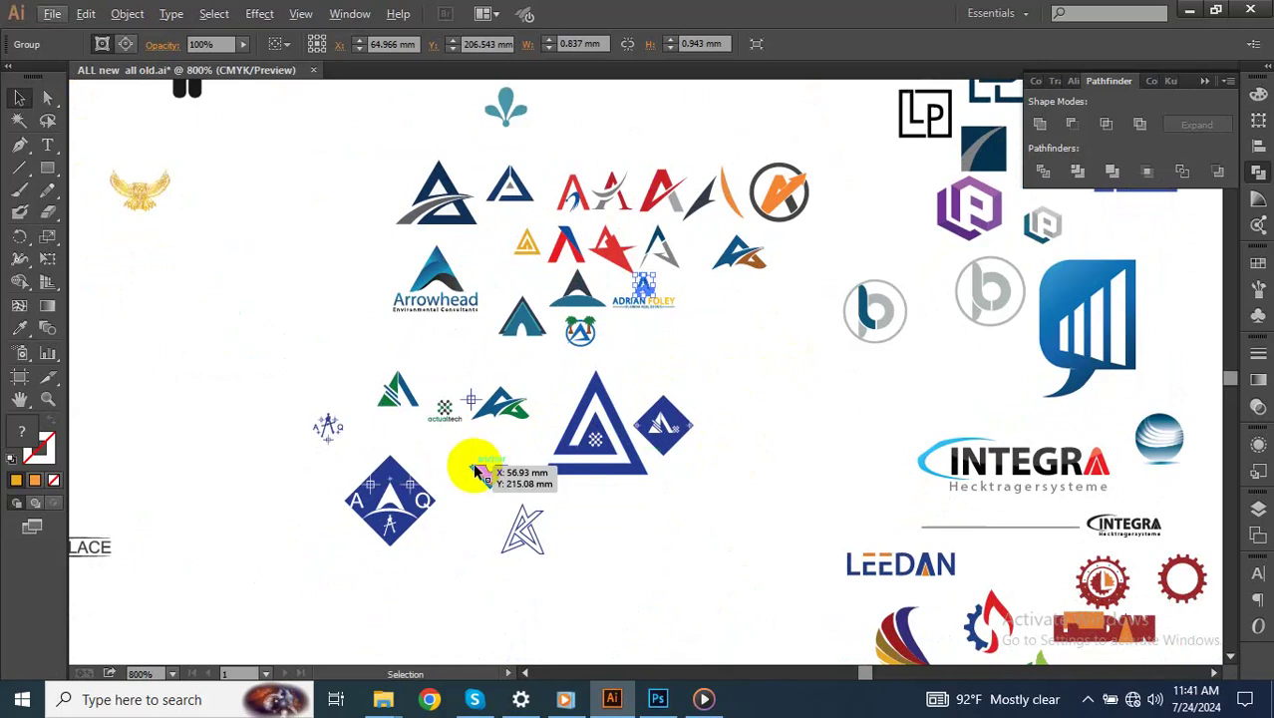
key("ctrl+equal")
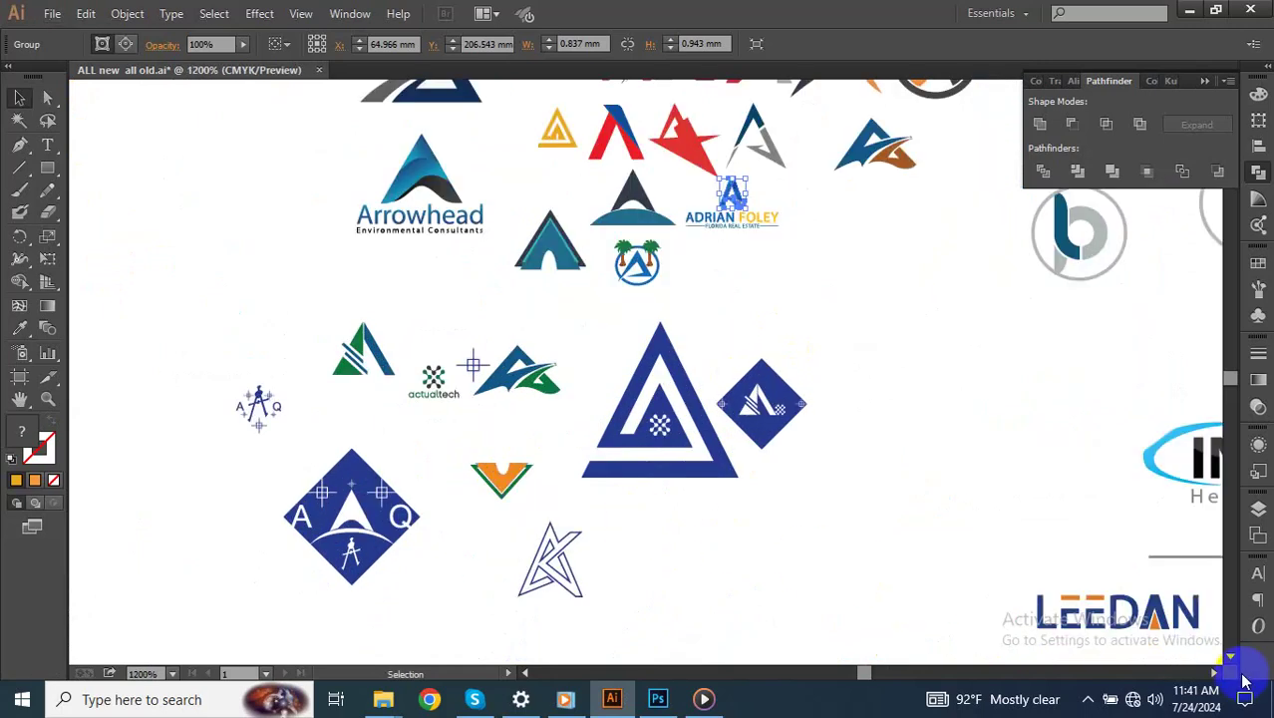